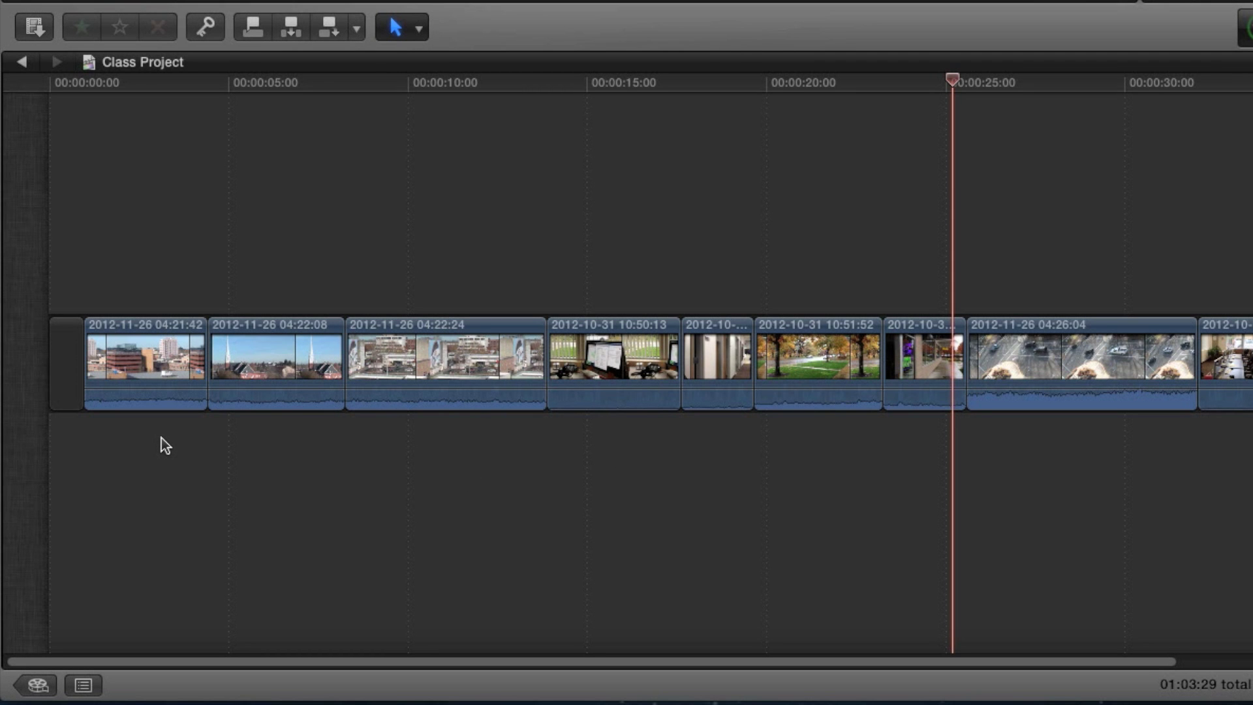
# - Zoom in on the start of the Class Project timeline and show the Transitions browser
pyautogui.click(173, 249)
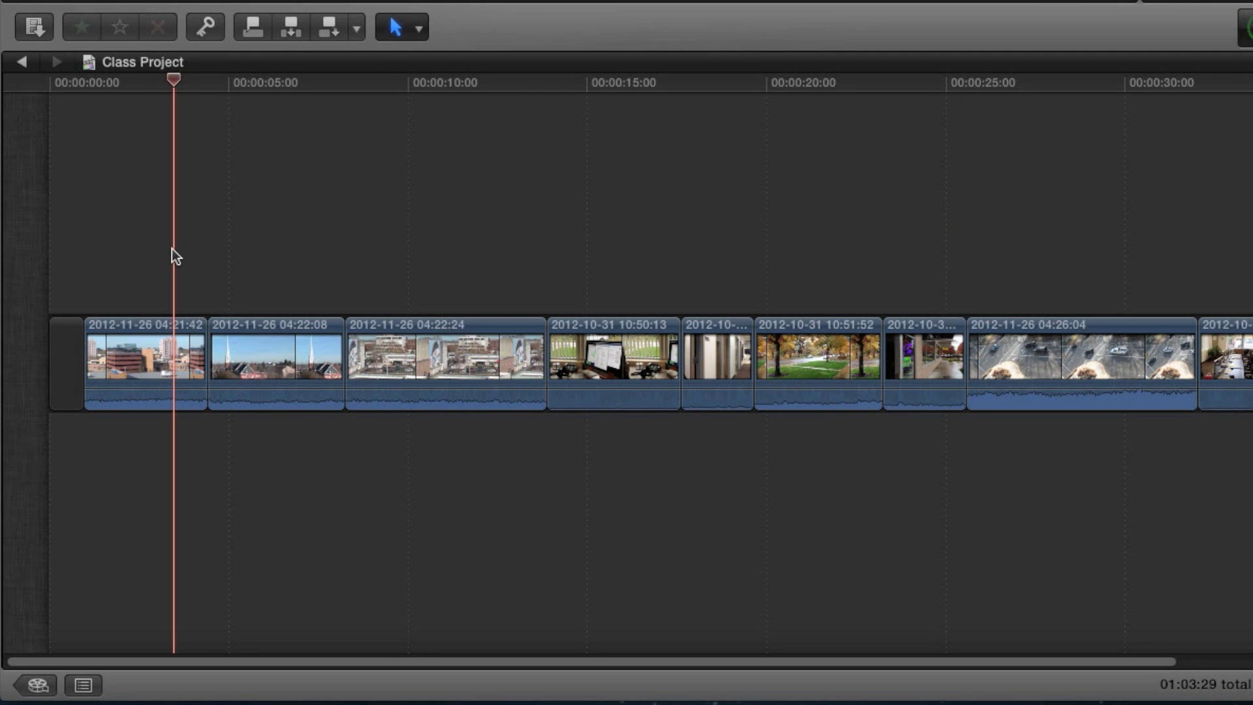
pyautogui.press('super+equal')
pyautogui.press('super+equal')
pyautogui.press('super+equal')
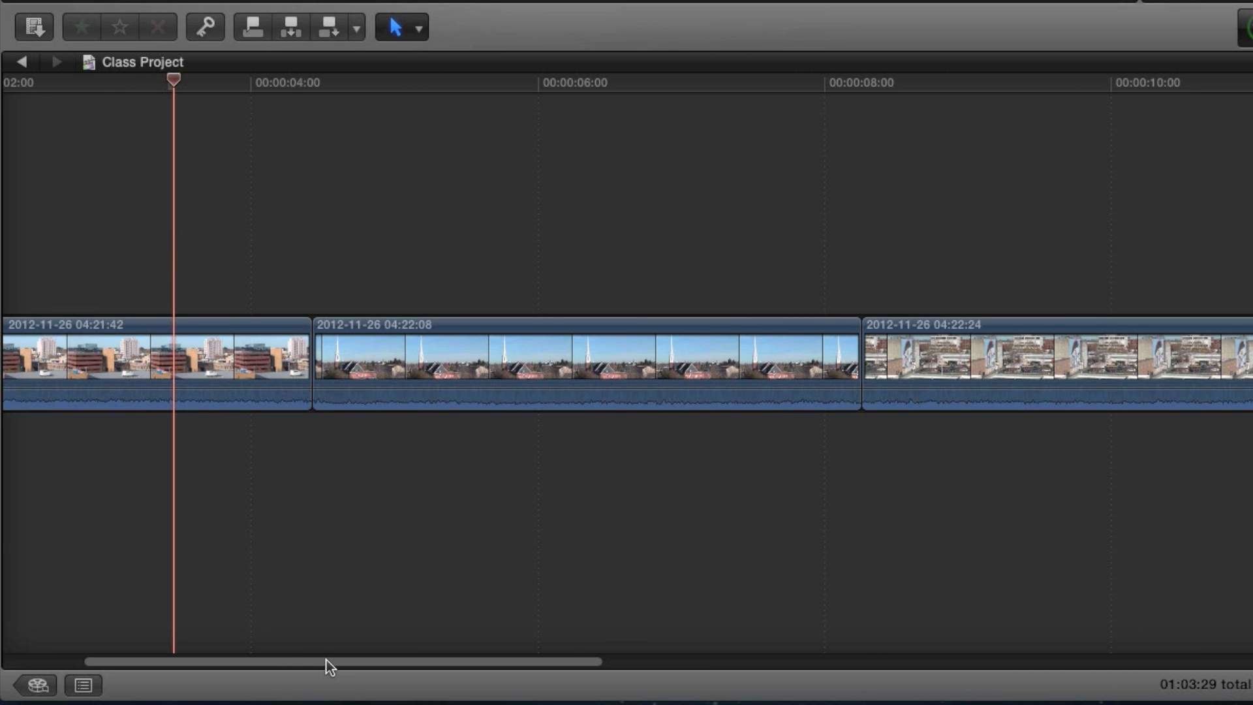
pyautogui.moveTo(326, 661); pyautogui.dragTo(235, 663)
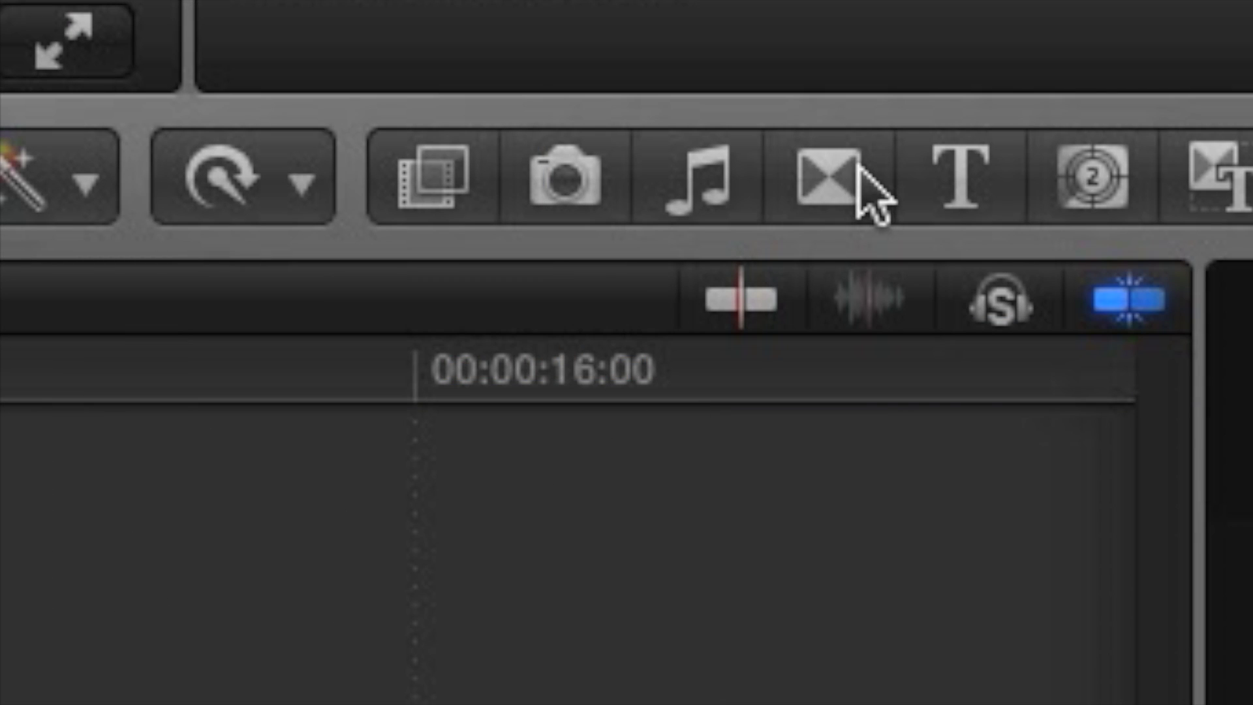
pyautogui.click(860, 168)
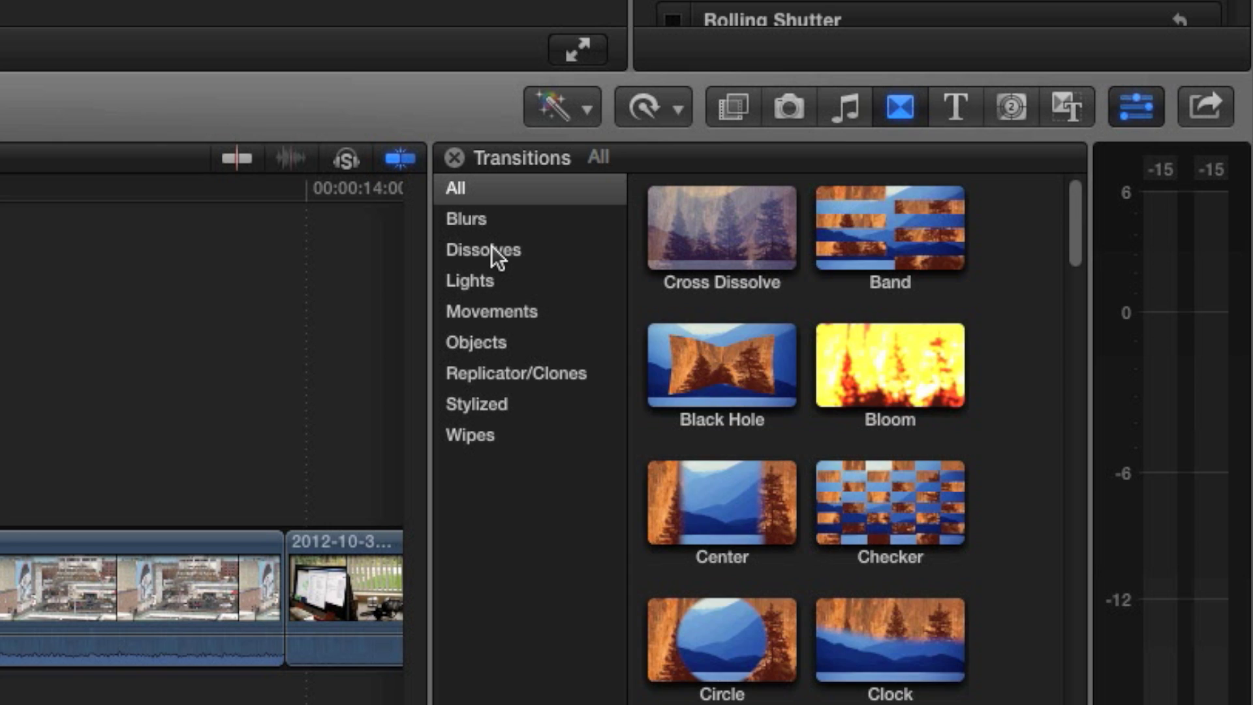
# - Browse the Dissolves, Movements and All categories, then drag Cross Dissolve between the first two clips
pyautogui.click(990, 431)
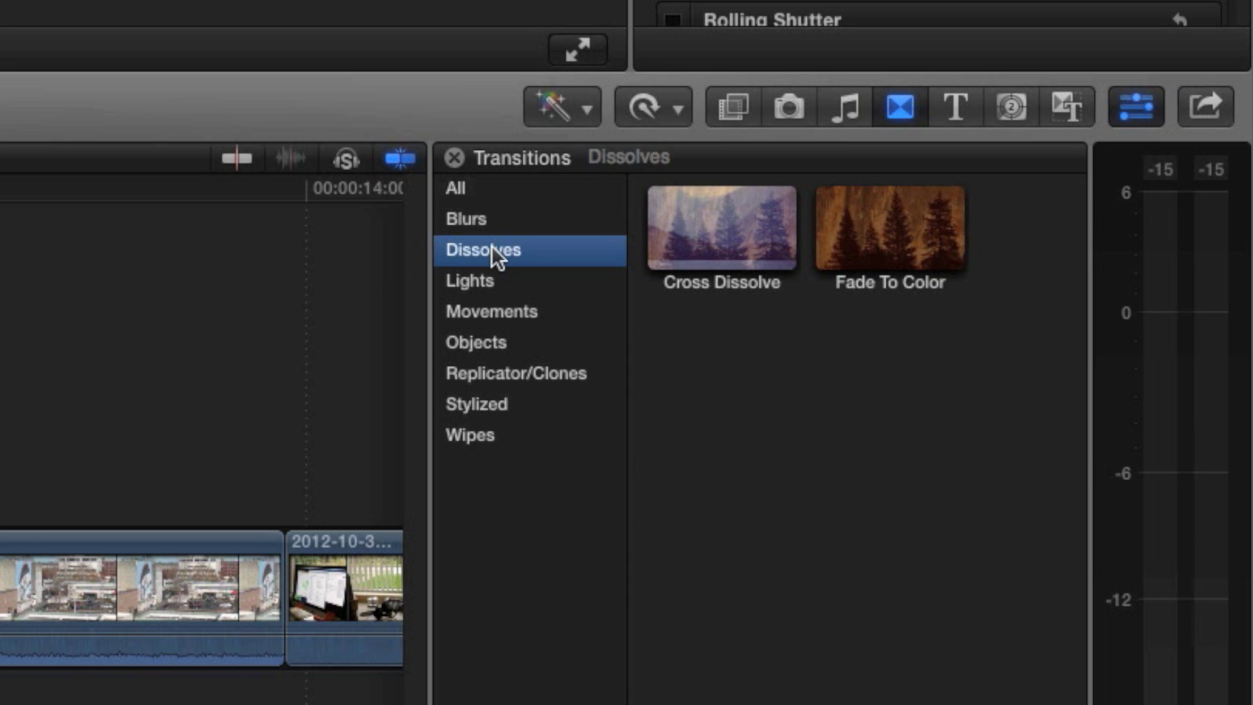
pyautogui.click(503, 312)
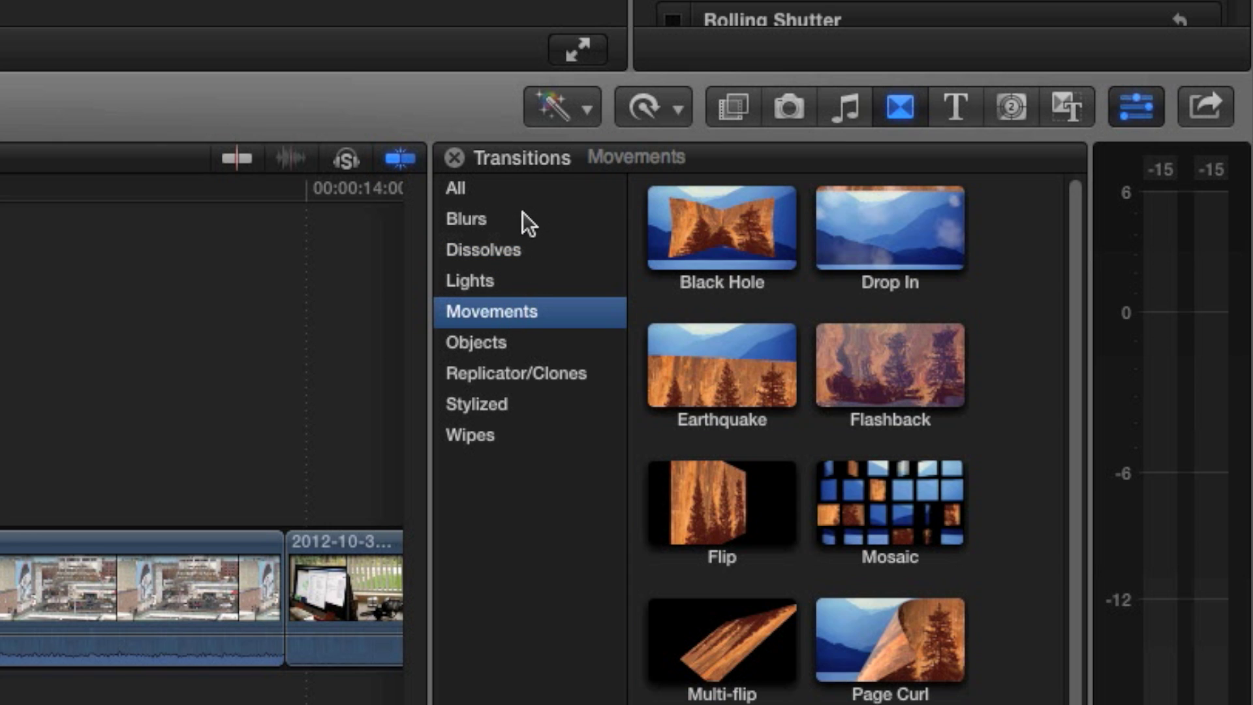
pyautogui.click(500, 196)
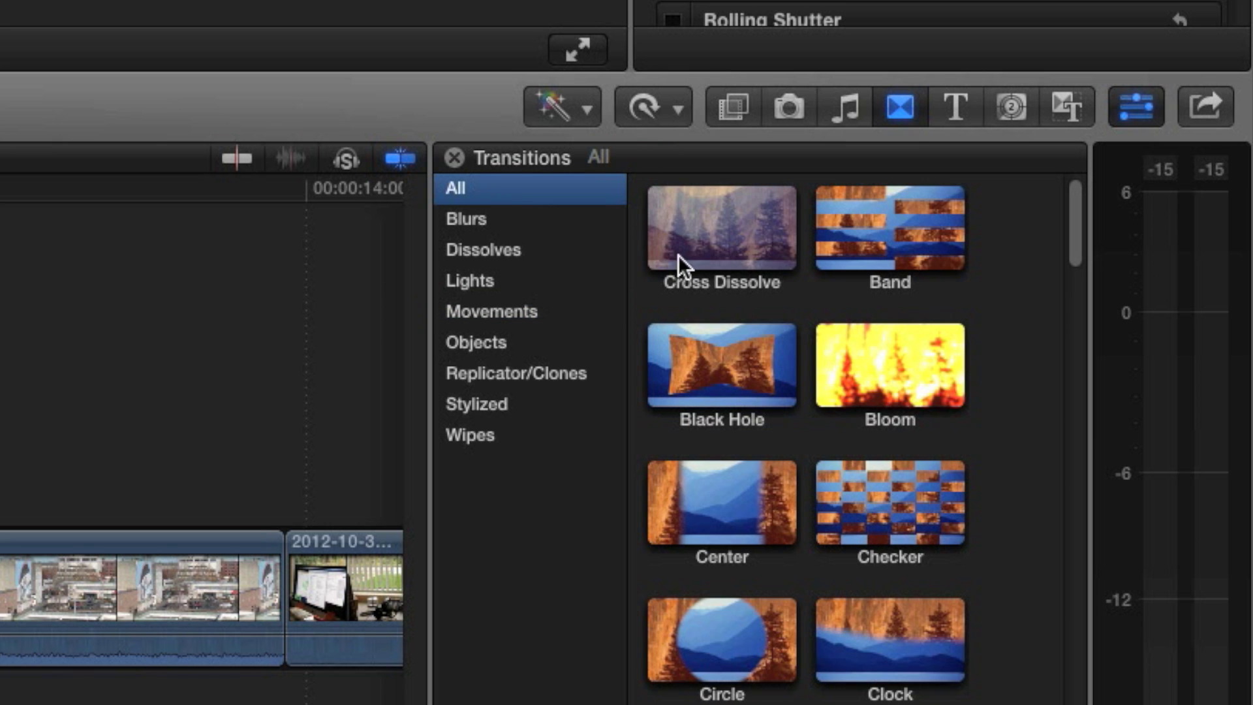
pyautogui.click(765, 237)
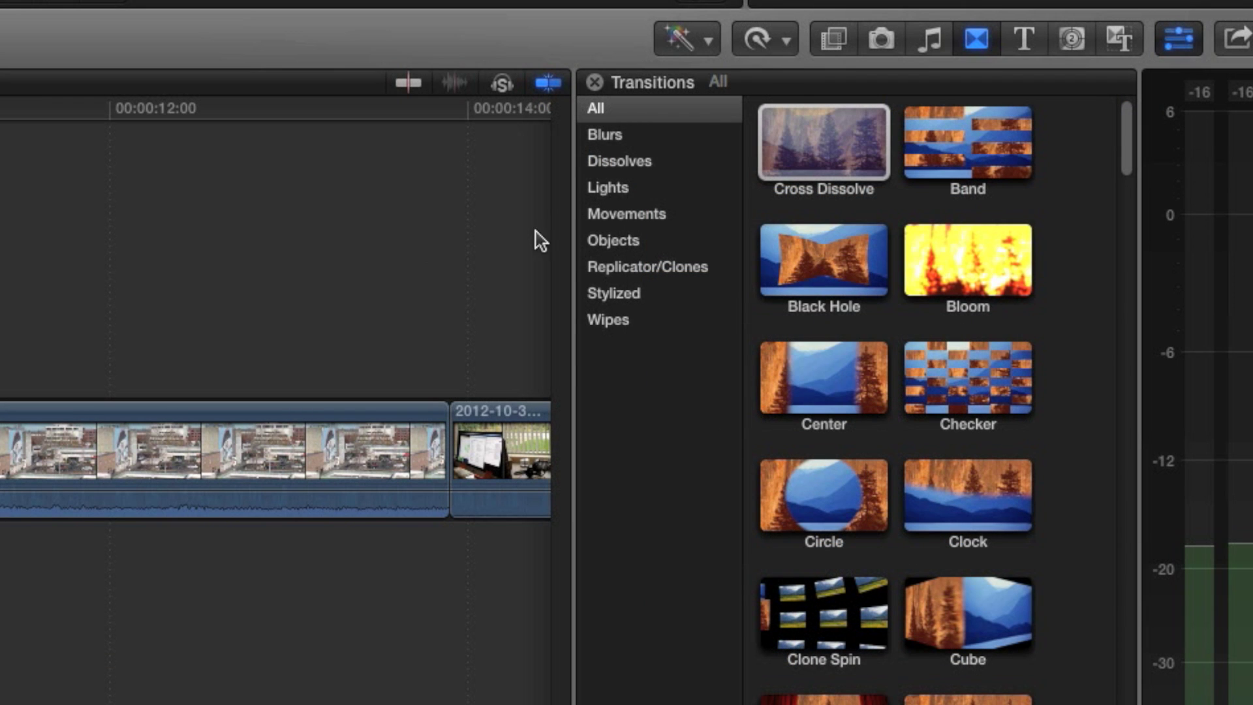
pyautogui.click(835, 157)
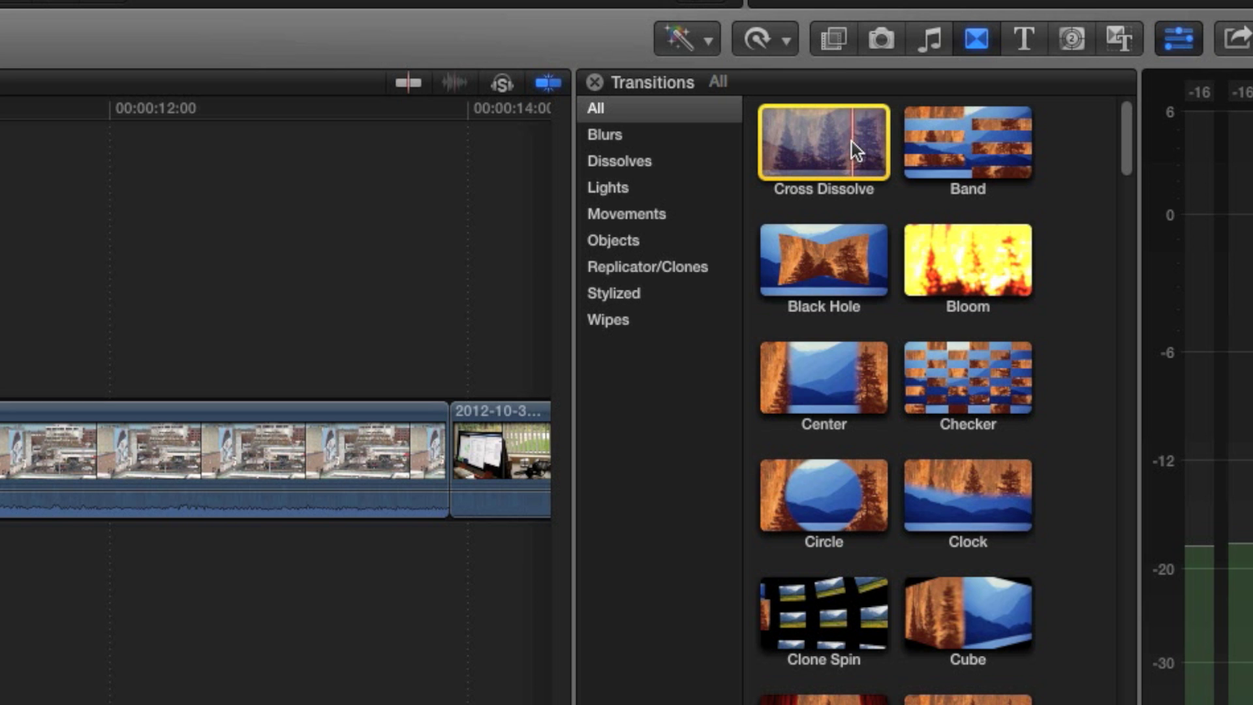
pyautogui.moveTo(851, 139); pyautogui.dragTo(299, 444)
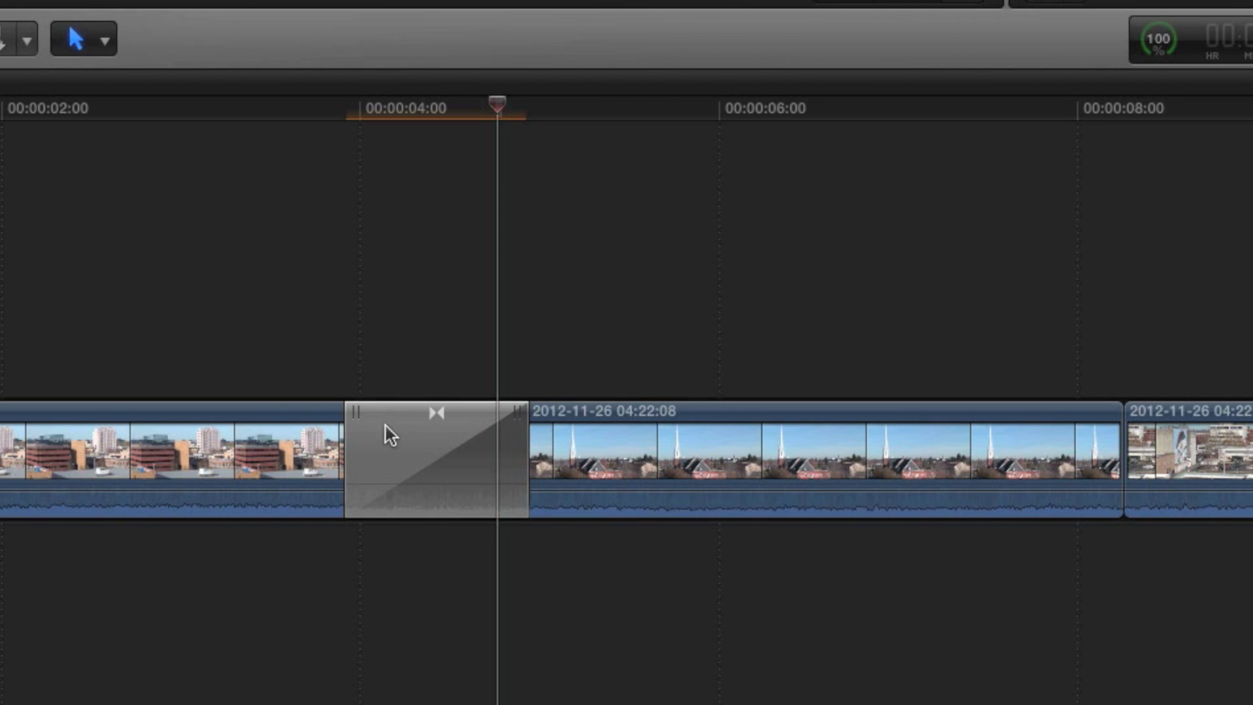
pyautogui.hotkey('shift', '/')
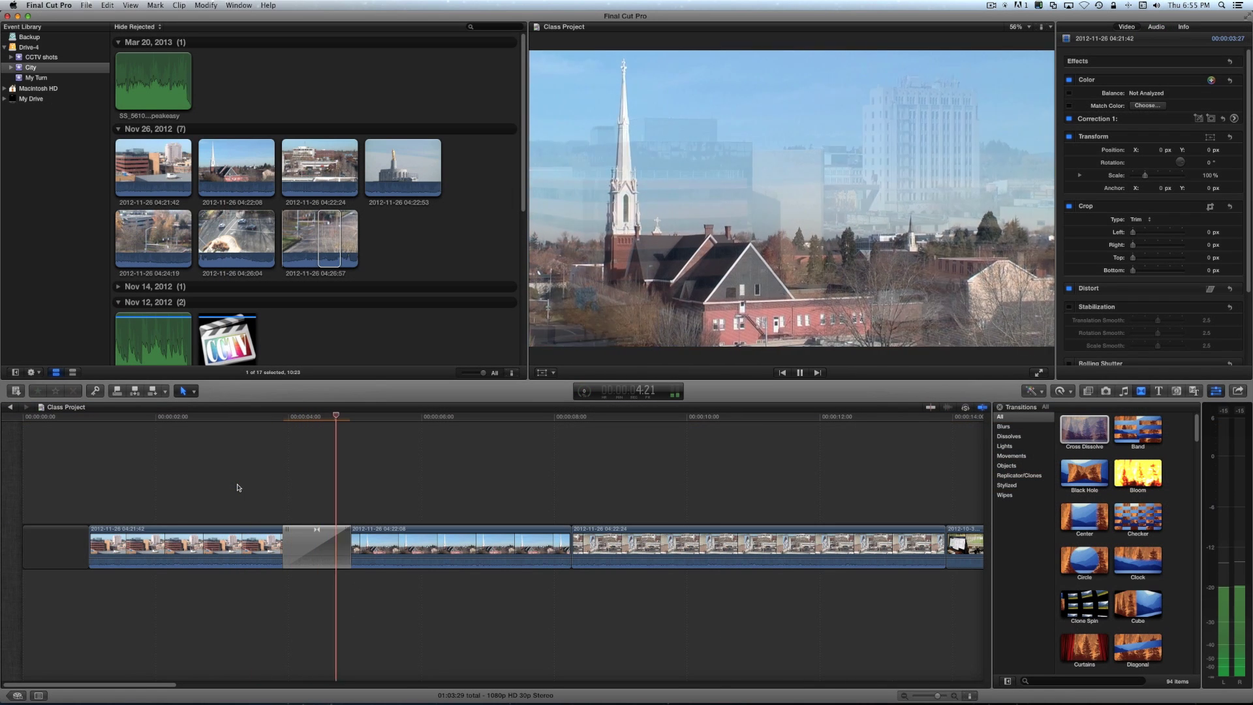
pyautogui.press('space')
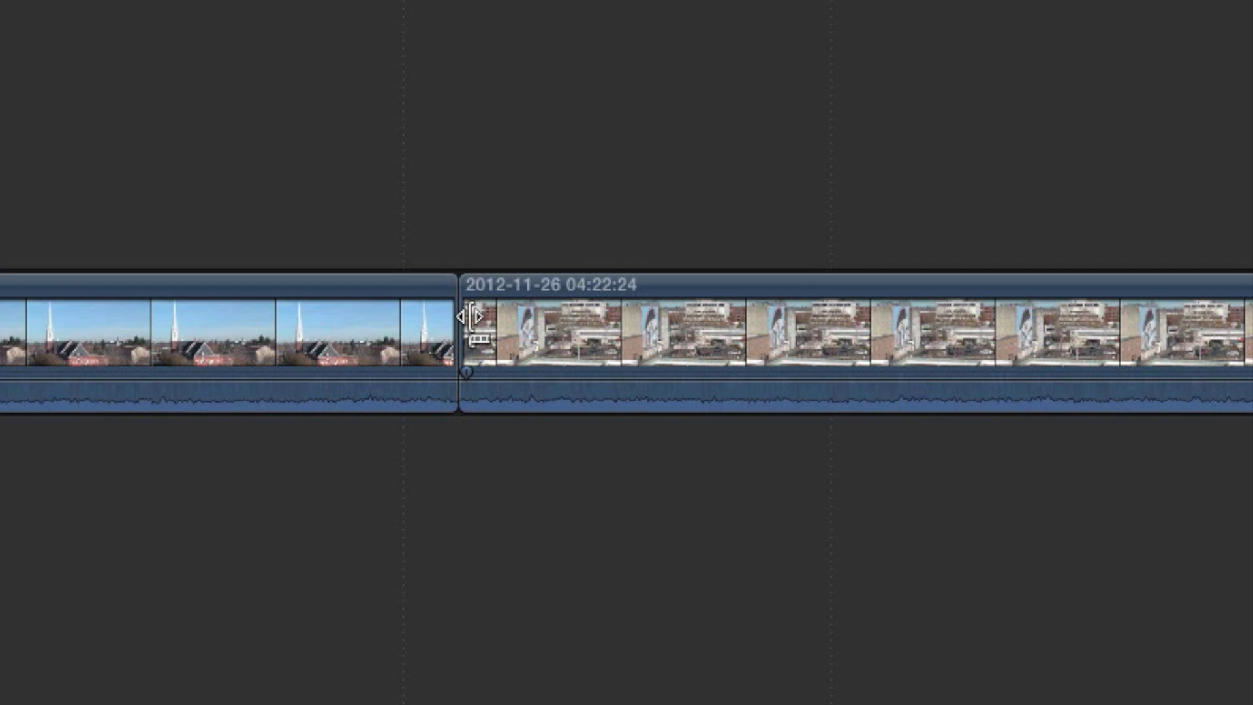
# - Apply a Cross Dissolve at the edit point between the second and third clips
pyautogui.click(467, 318)
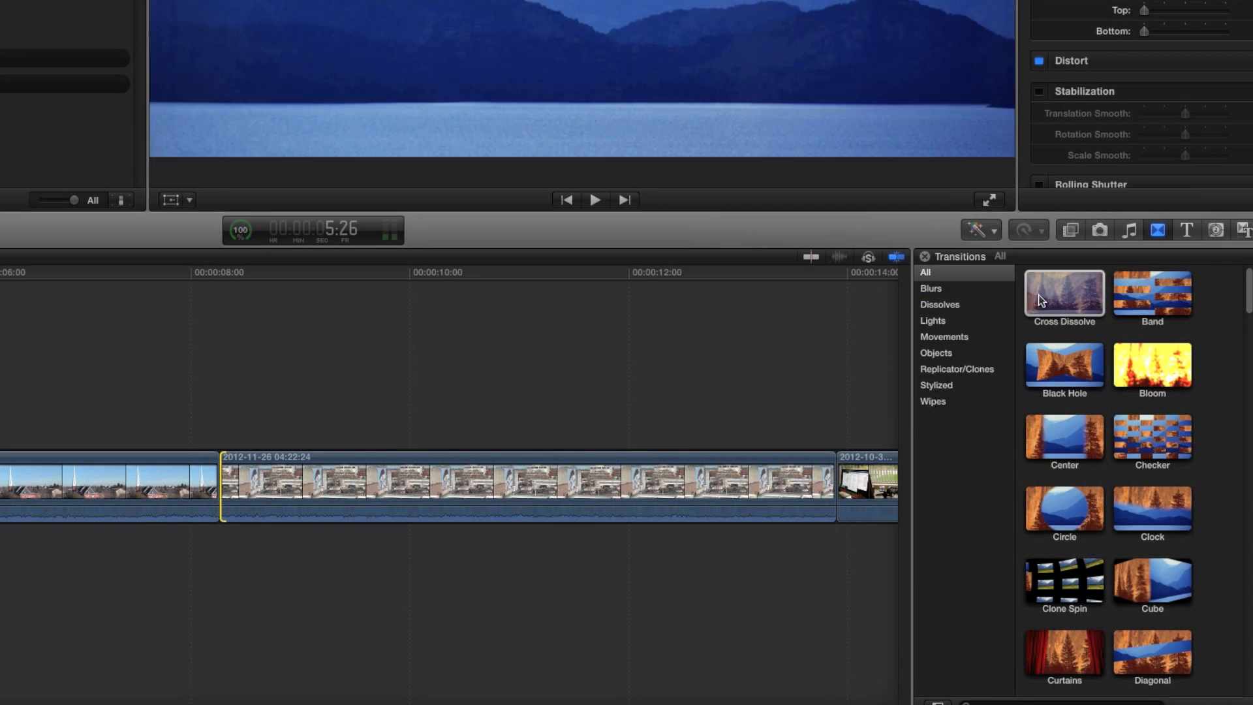
pyautogui.click(1033, 302)
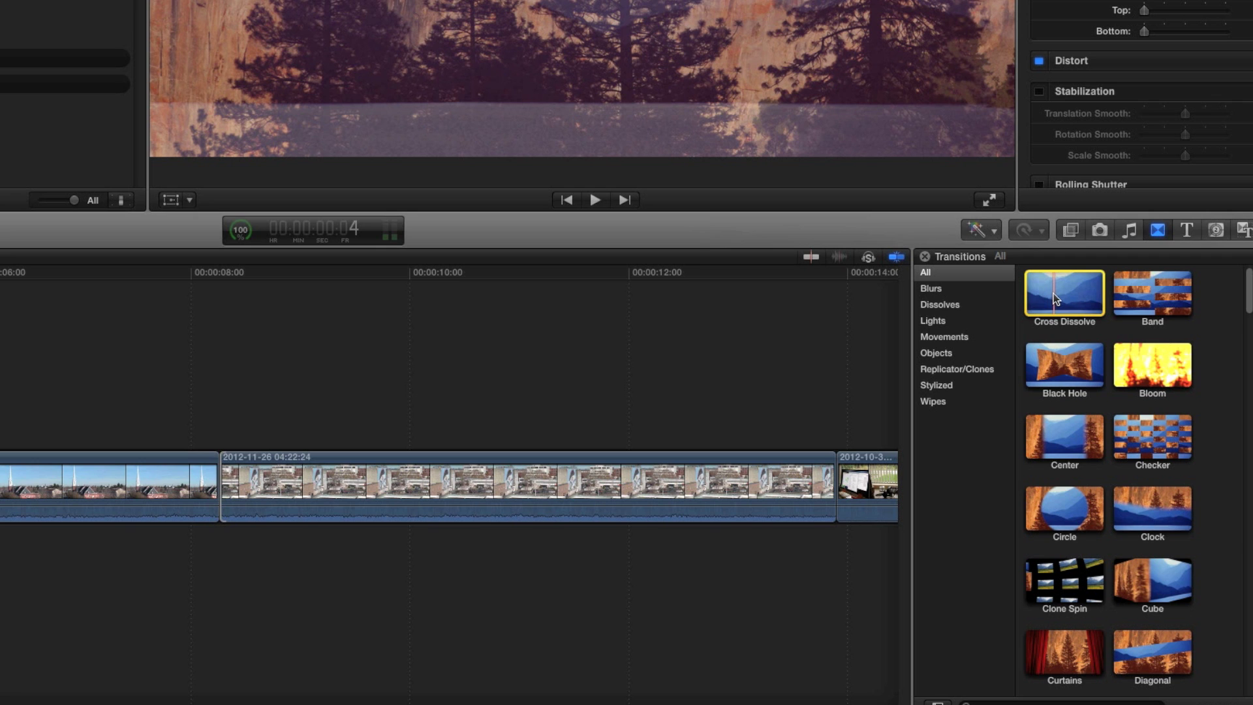
pyautogui.doubleClick(1055, 299)
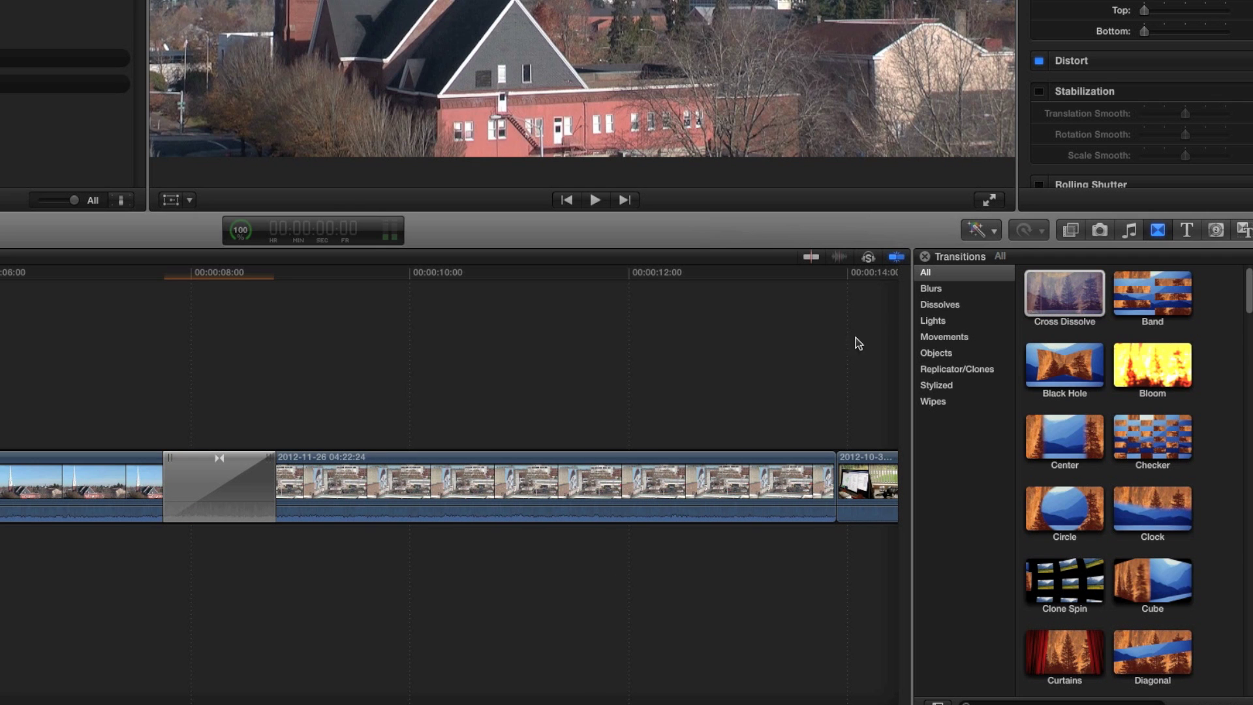
pyautogui.press('super+minus')
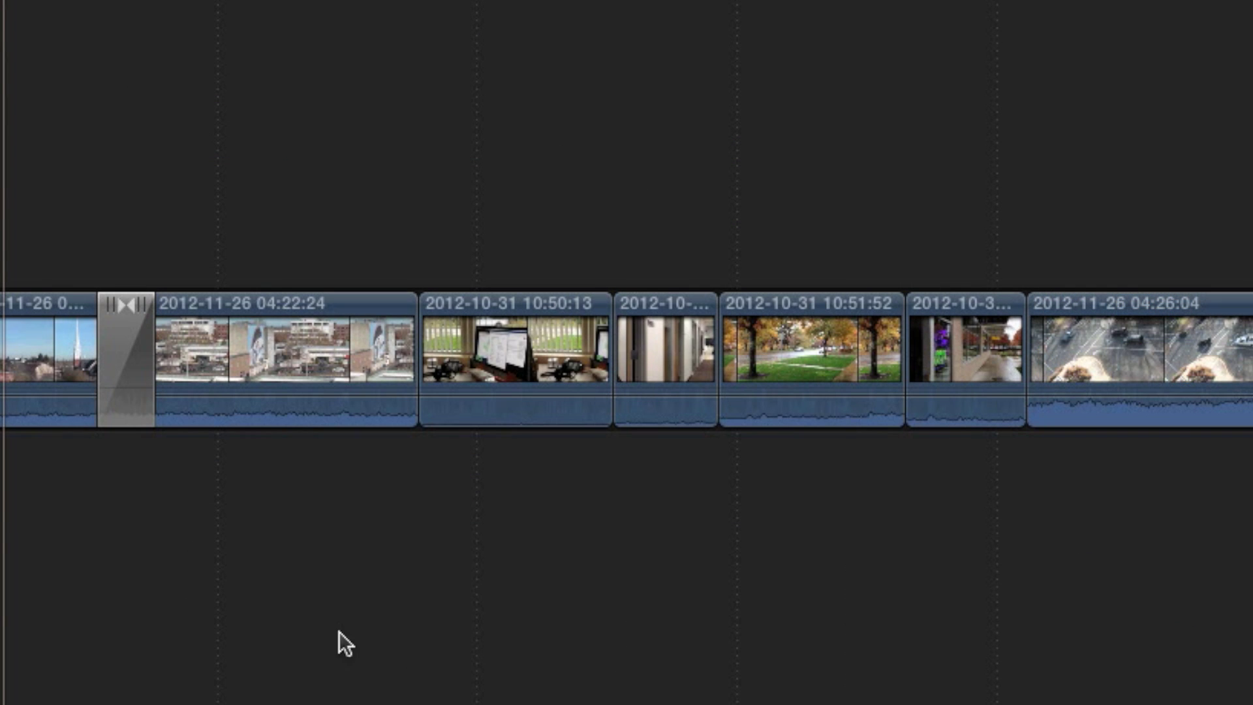
pyautogui.click(525, 352)
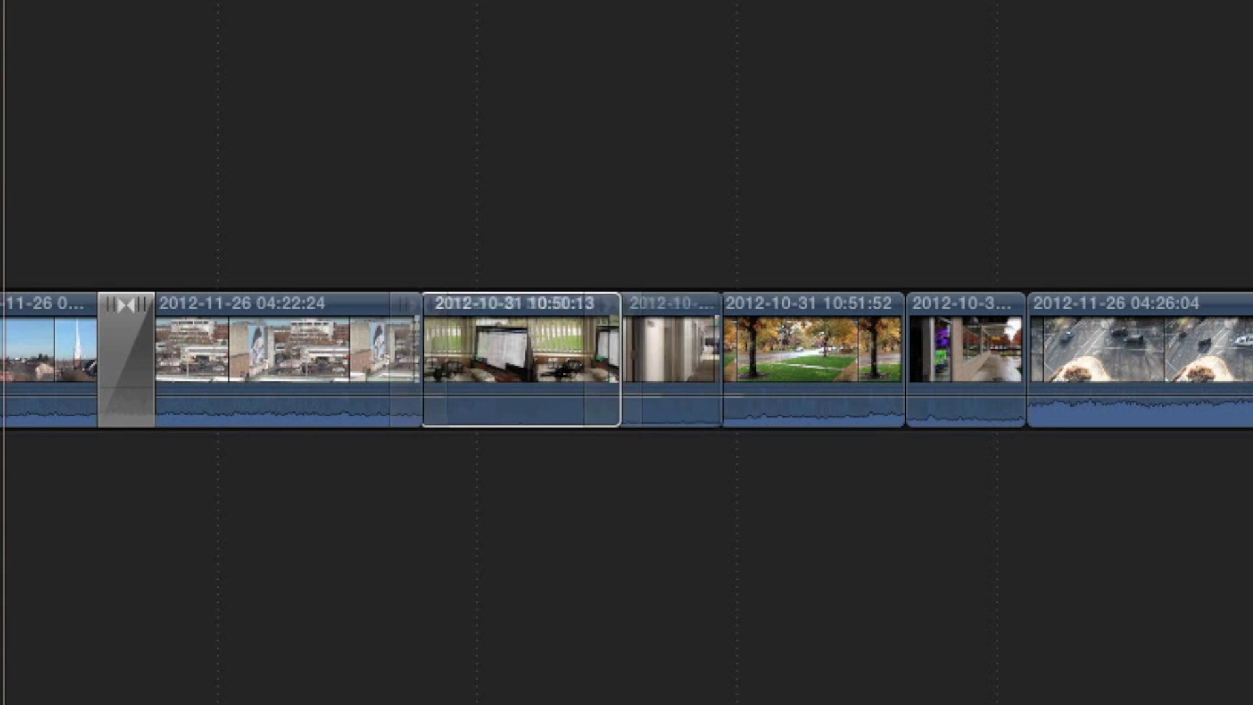
pyautogui.press('super+t')
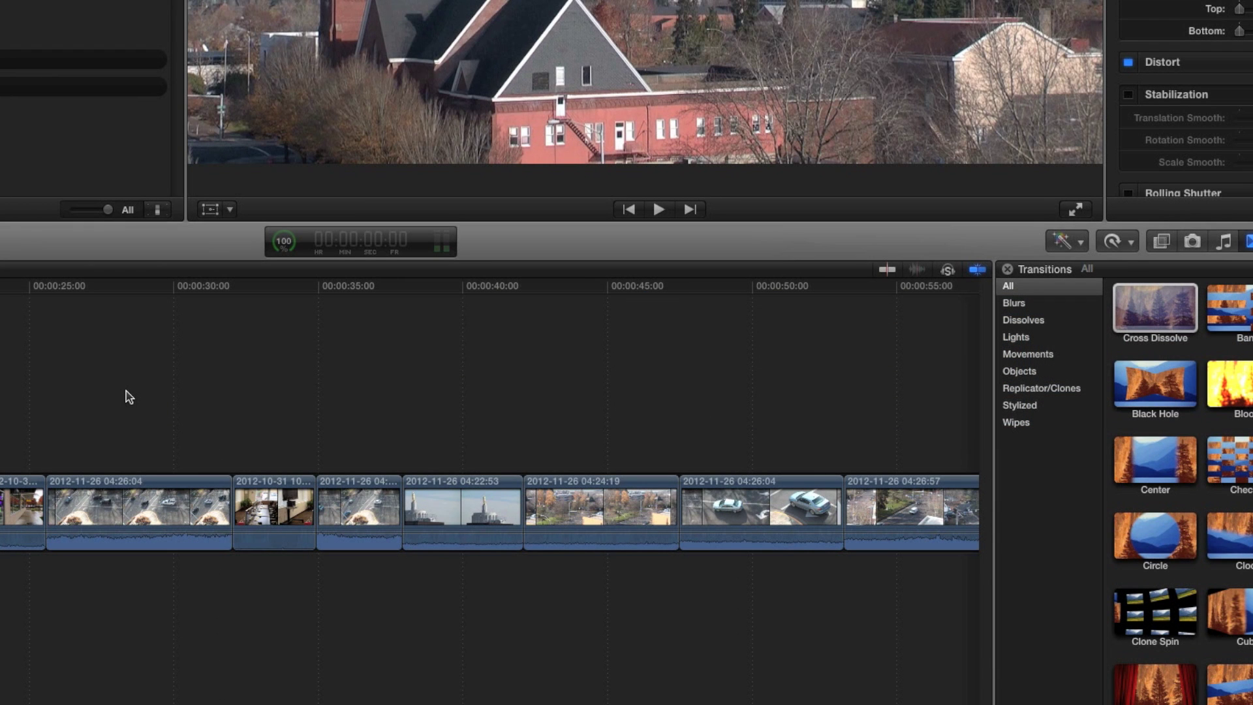
# - Apply Cross Dissolves across six selected clips, then delete the one before the 04:24:19 clip
pyautogui.moveTo(126, 390); pyautogui.dragTo(751, 611)
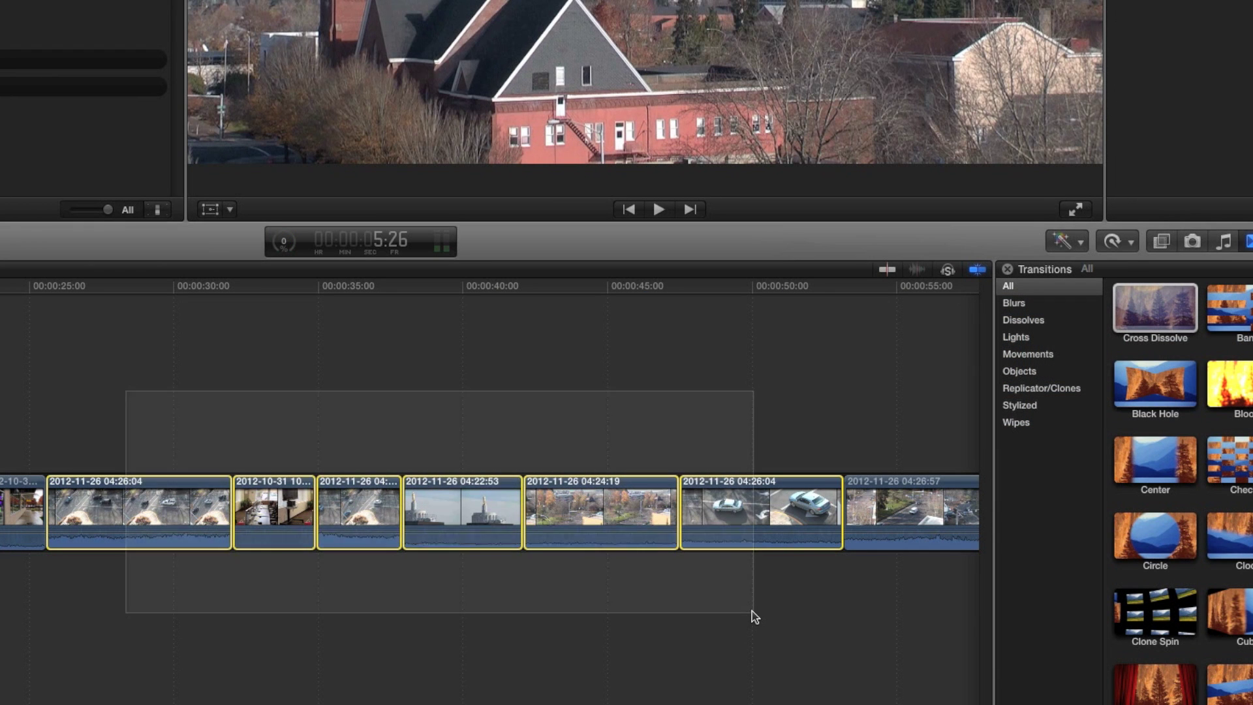
pyautogui.click(1155, 305)
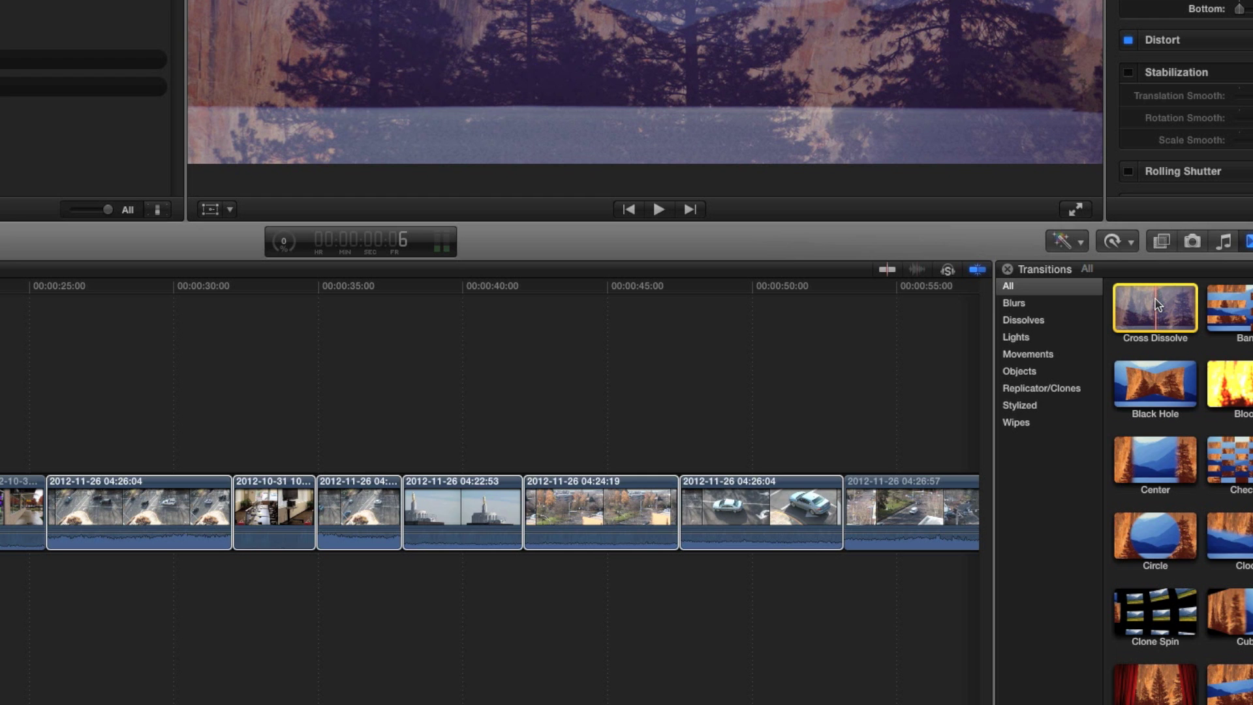
pyautogui.doubleClick(1155, 302)
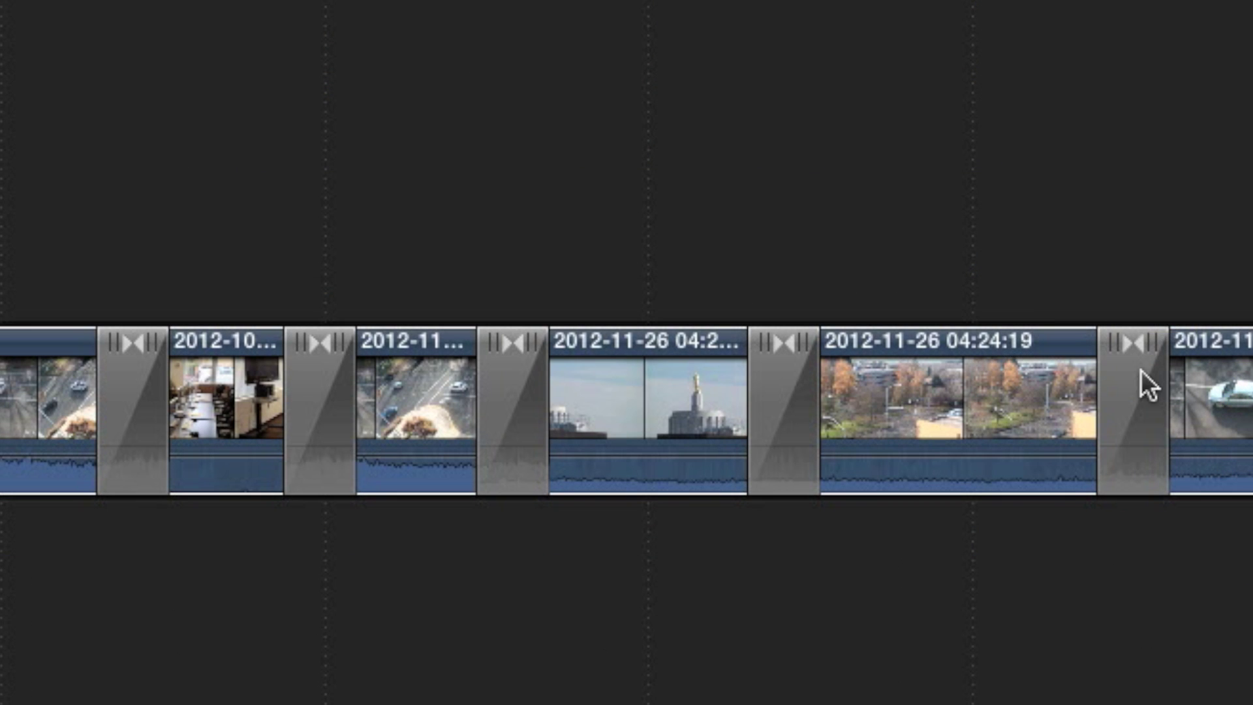
pyautogui.click(762, 417)
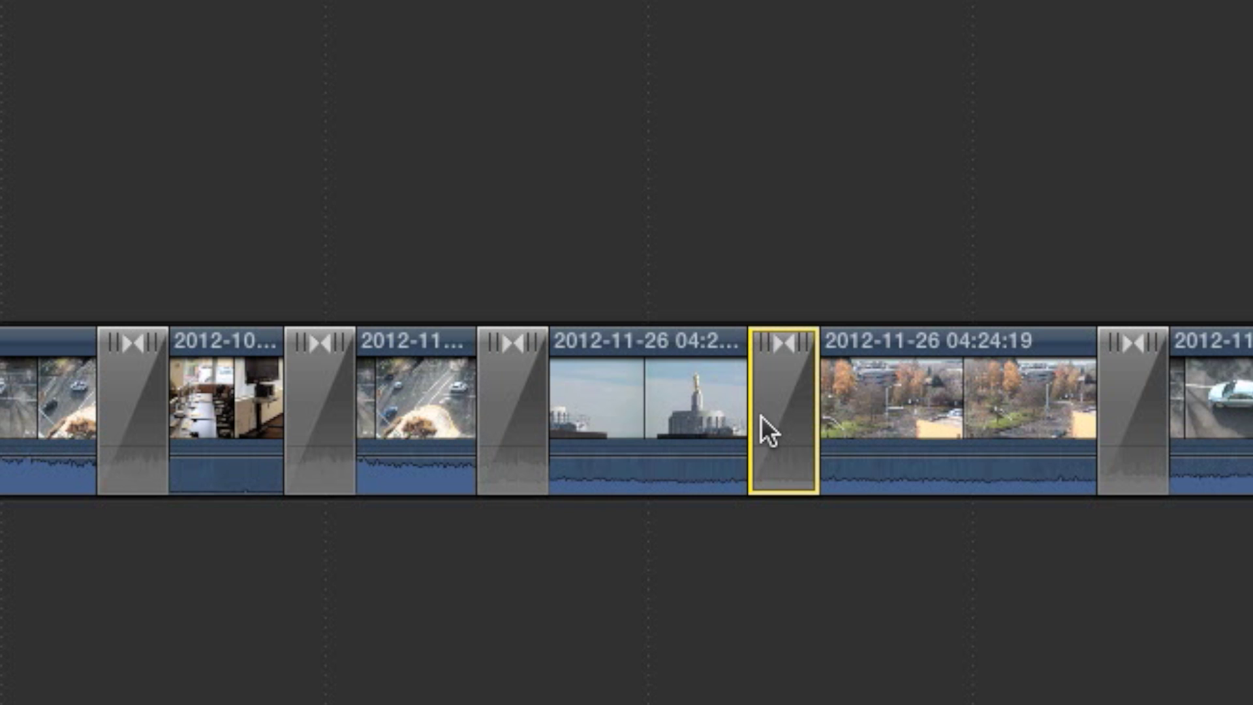
pyautogui.press('Delete')
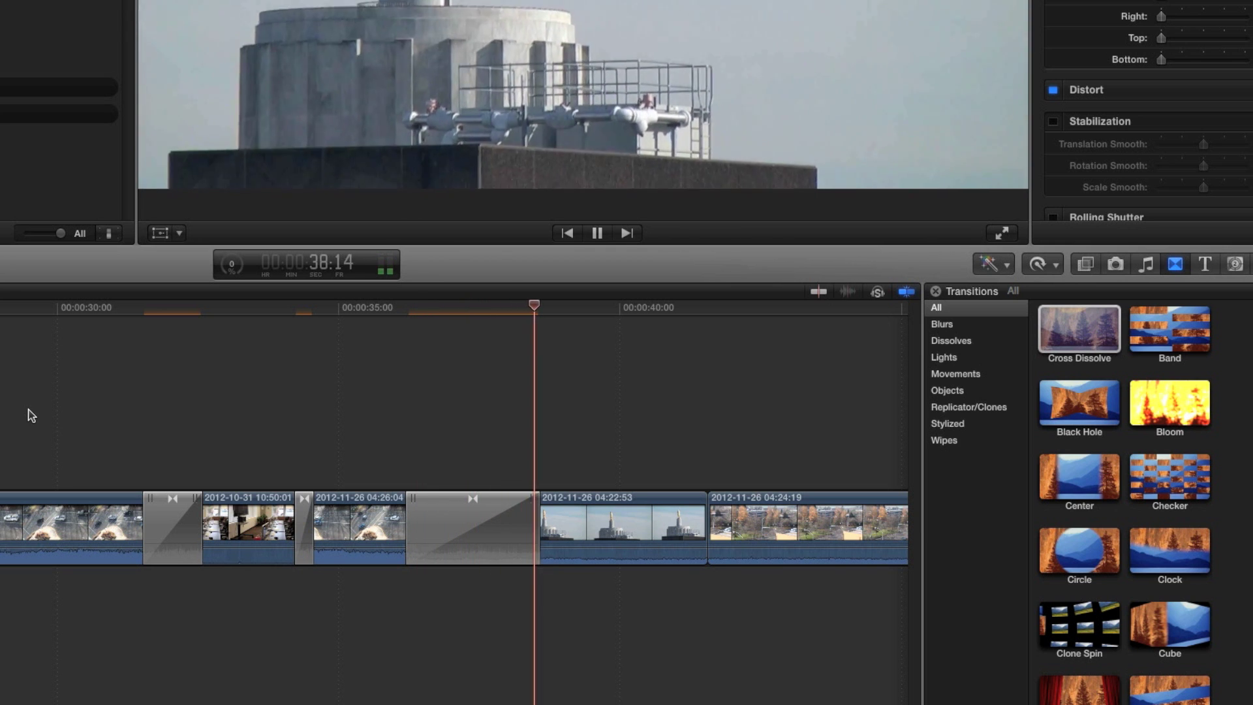
# - Stop playback and set the first transition's duration to 2 seconds (200)
pyautogui.press('space')
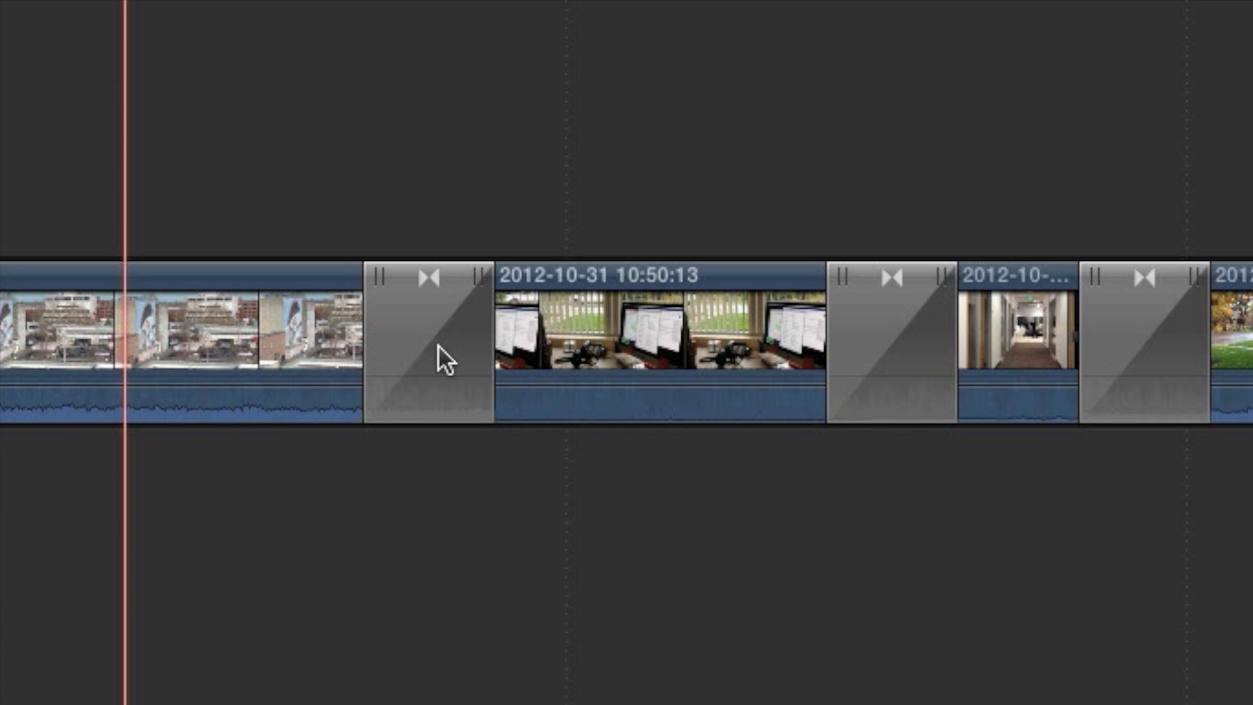
pyautogui.rightClick(438, 346)
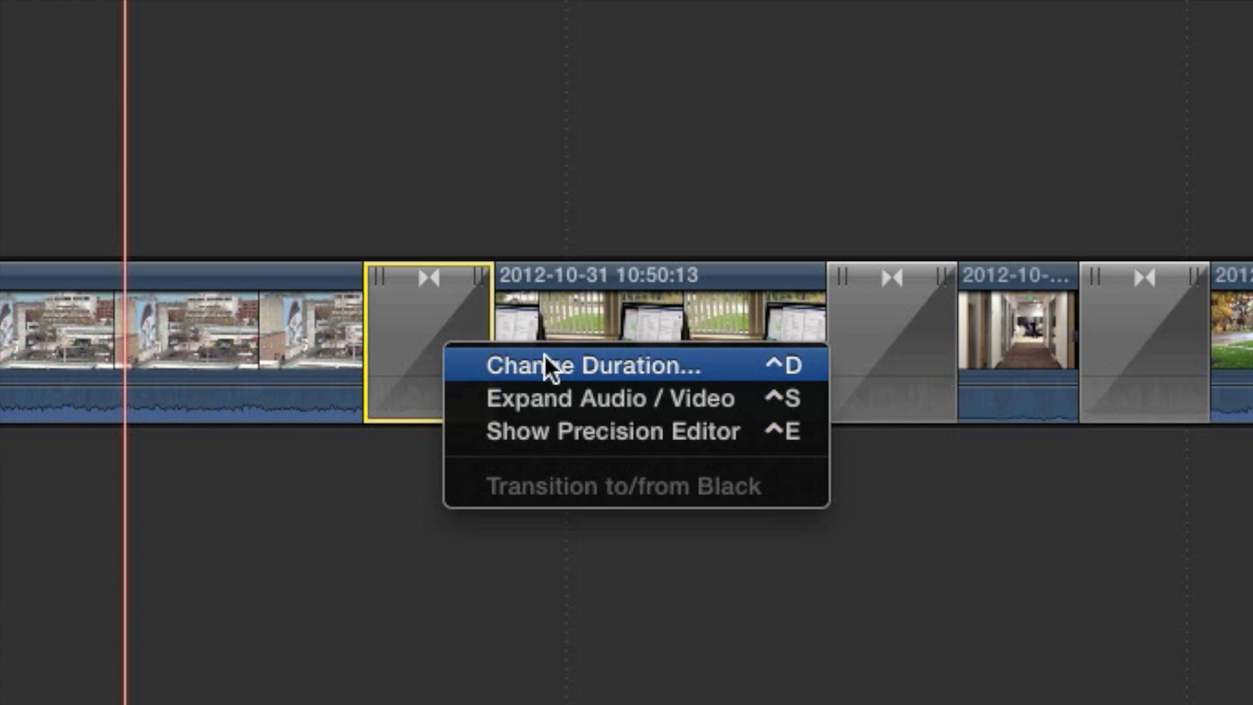
pyautogui.click(734, 366)
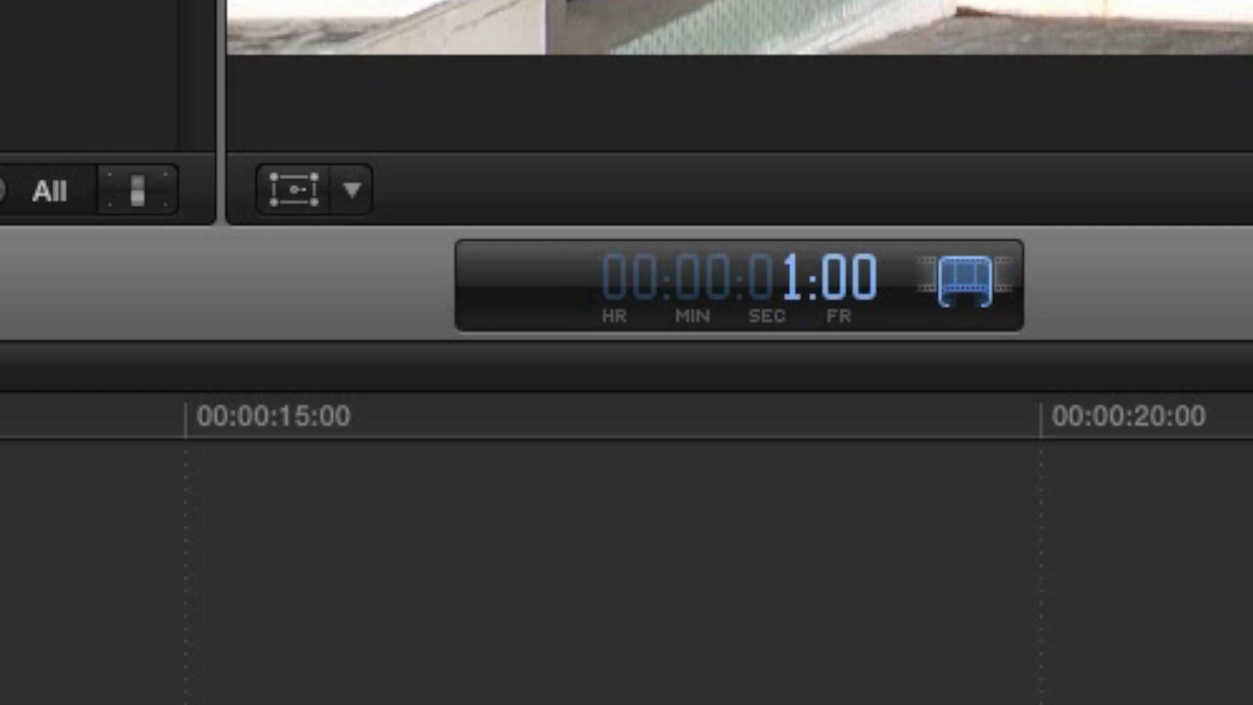
pyautogui.write('200')
pyautogui.press('Return')
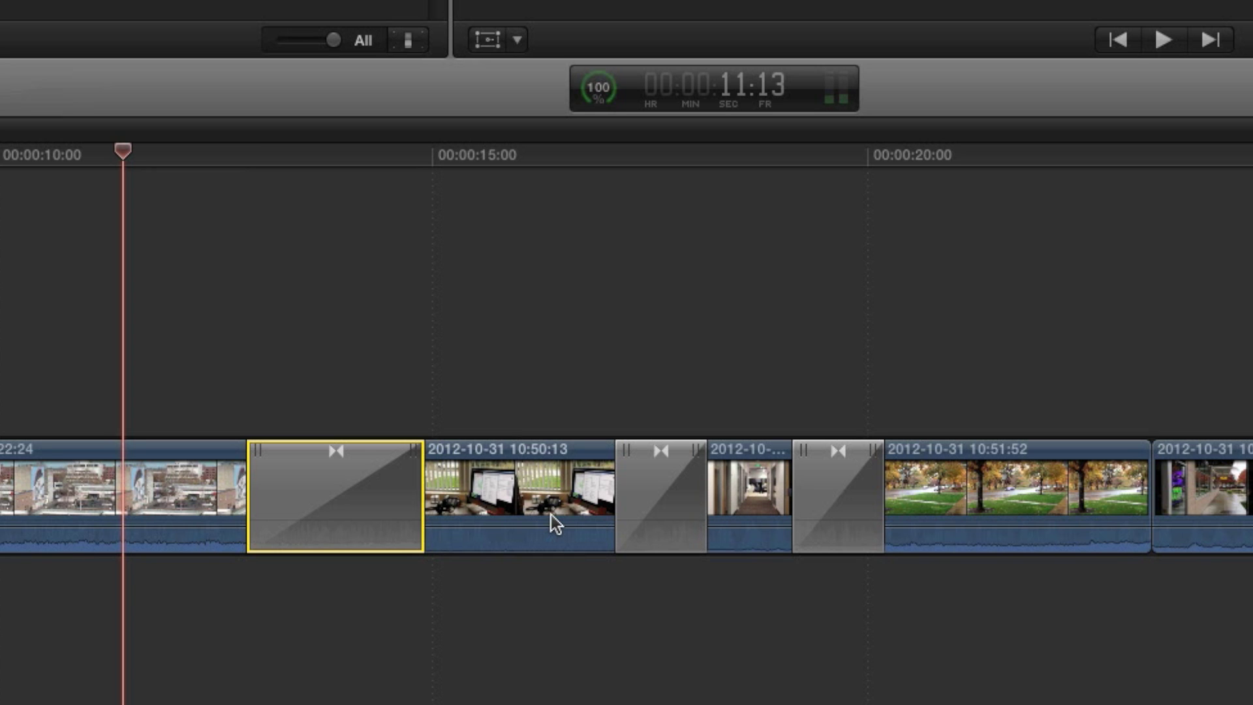
# - Set the middle transition's duration to 1:15
pyautogui.rightClick(675, 492)
pyautogui.click(724, 503)
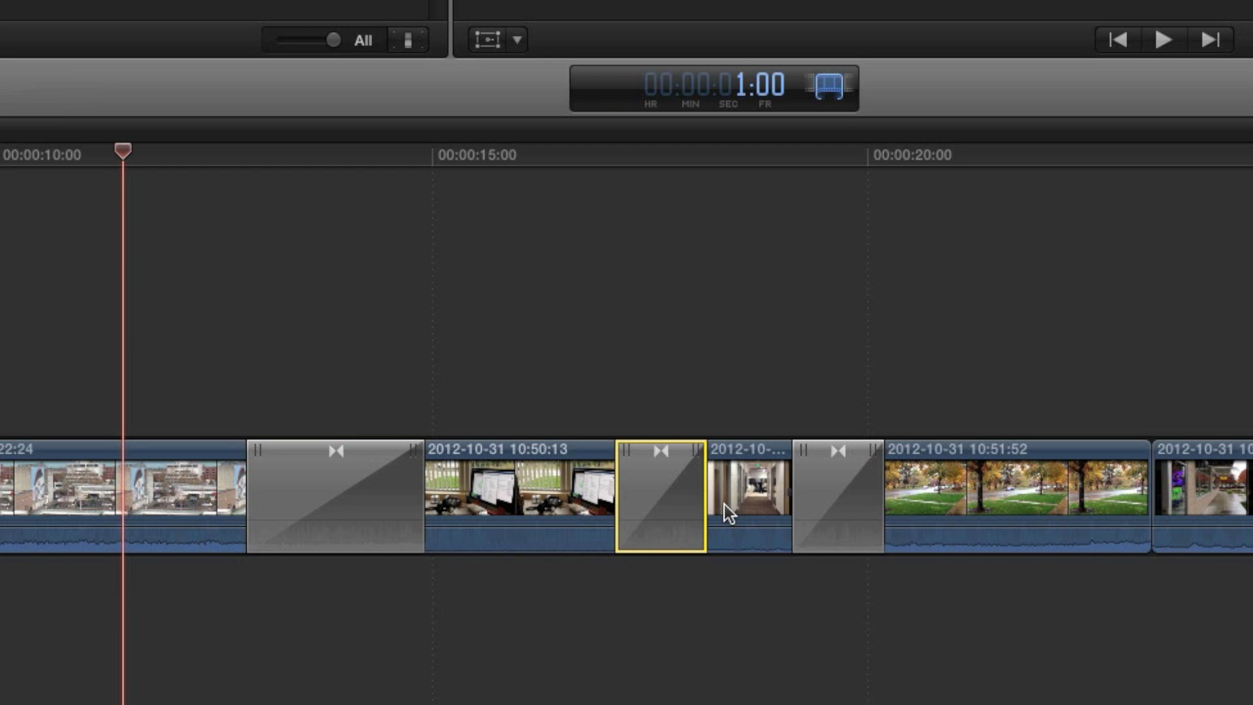
pyautogui.write('1:15')
pyautogui.press('Return')
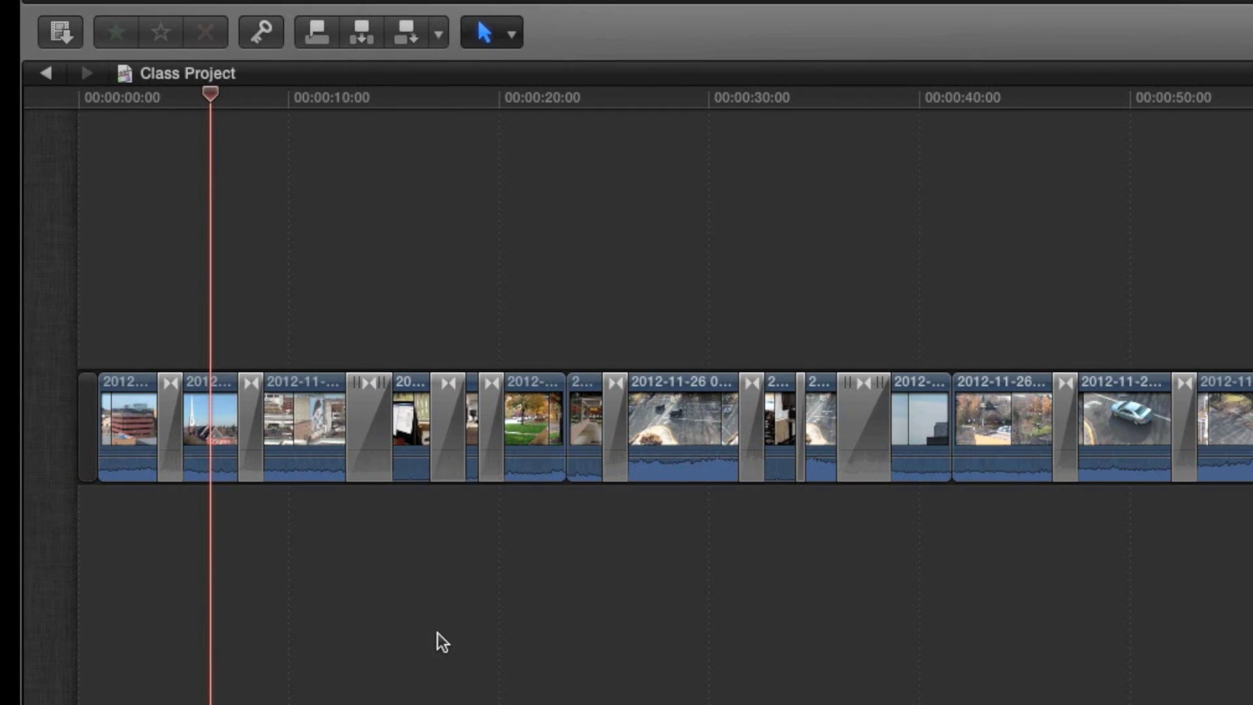
# - Zoom in and ripple-trim the 10:51:52 clip shorter
pyautogui.press('super+equal')
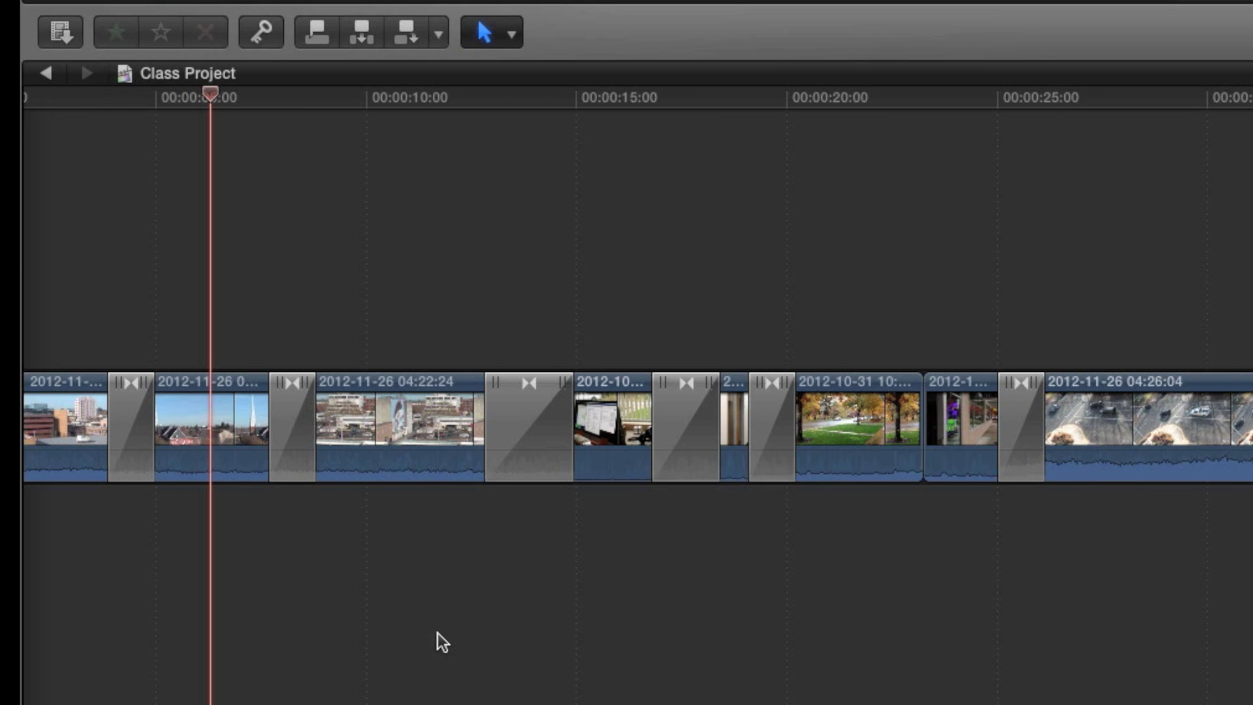
pyautogui.press('super+equal')
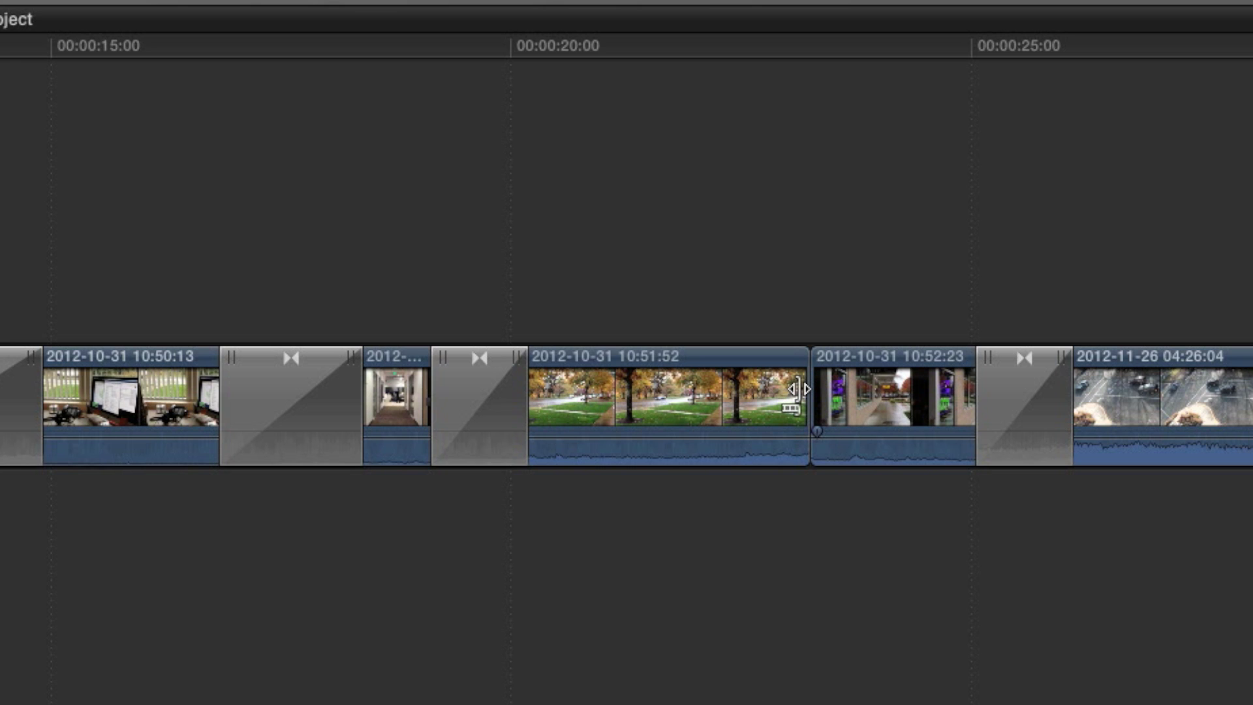
pyautogui.moveTo(797, 390); pyautogui.dragTo(736, 395)
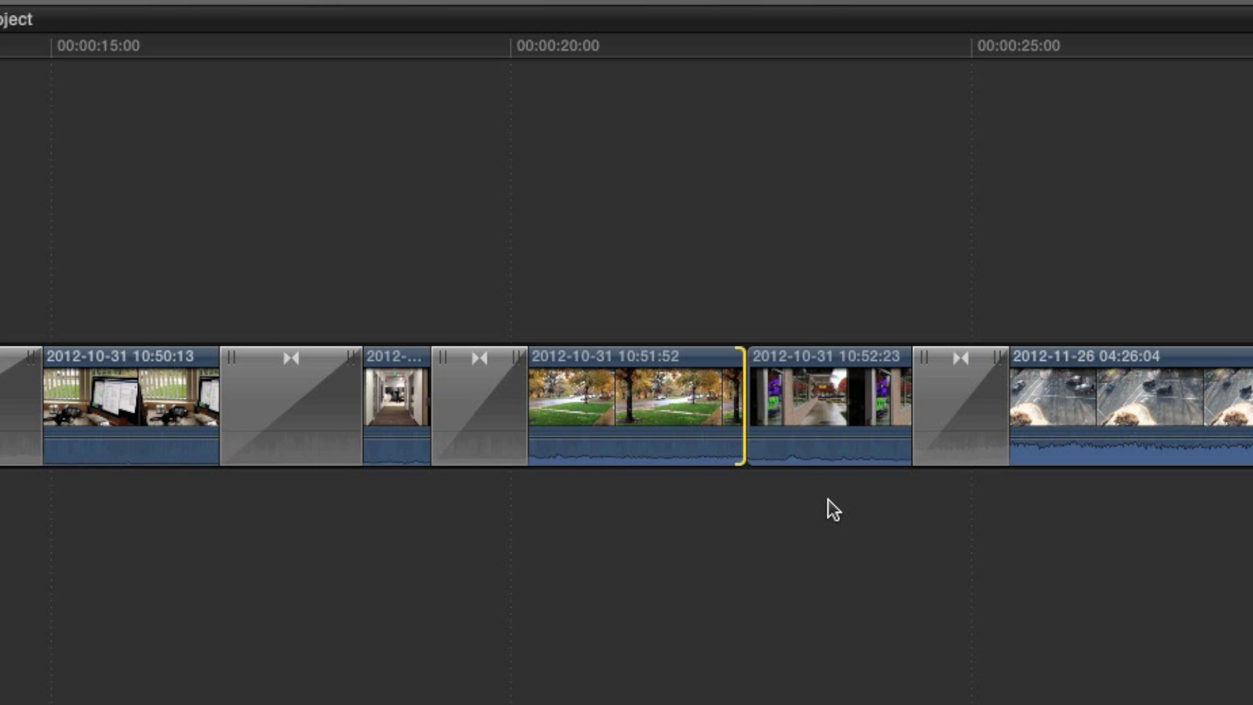
# - Add a Cross Dissolve before the 10:52:23 clip, trim further, and drag its edge to 1:08
pyautogui.press('super+t')
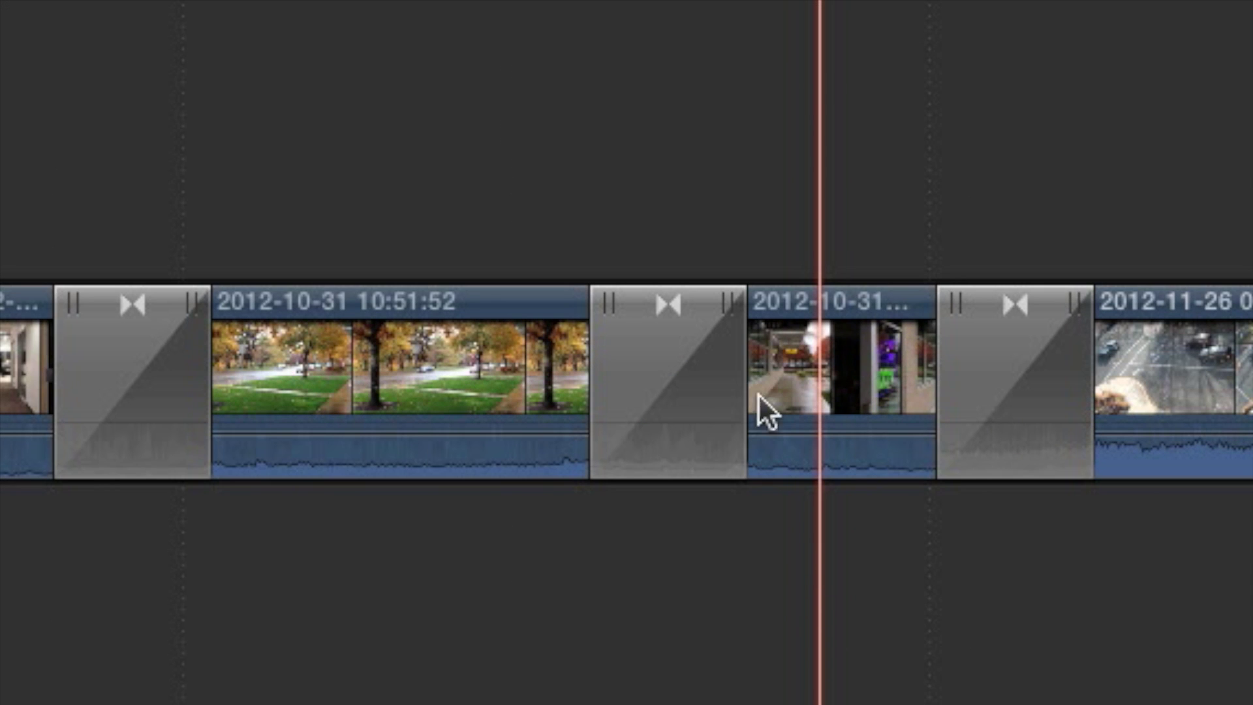
pyautogui.moveTo(733, 307); pyautogui.dragTo(610, 307)
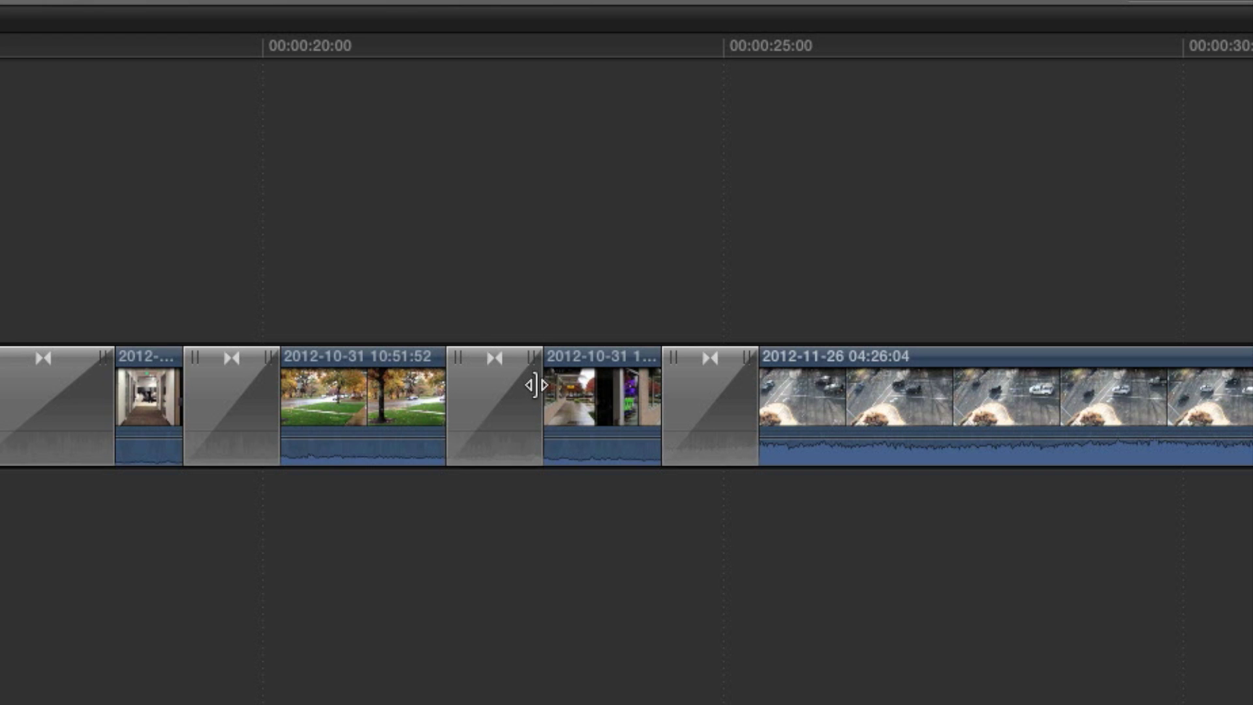
pyautogui.moveTo(538, 412); pyautogui.dragTo(565, 423)
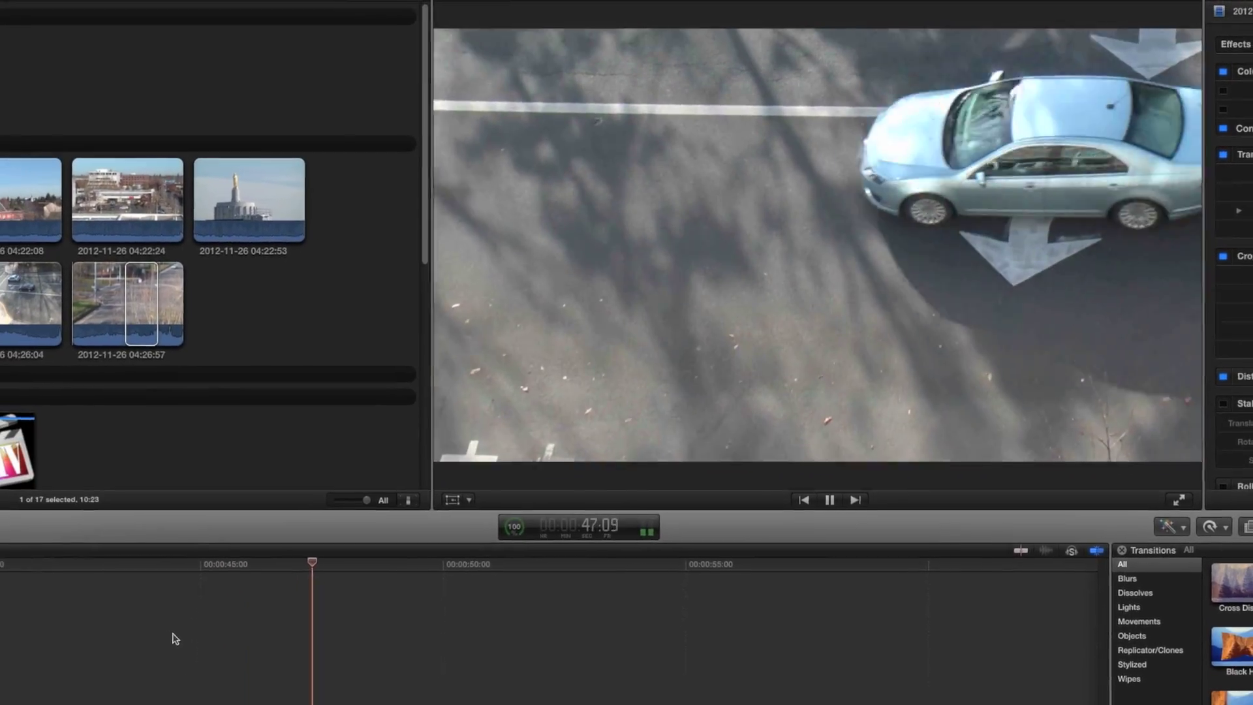
pyautogui.press('space')
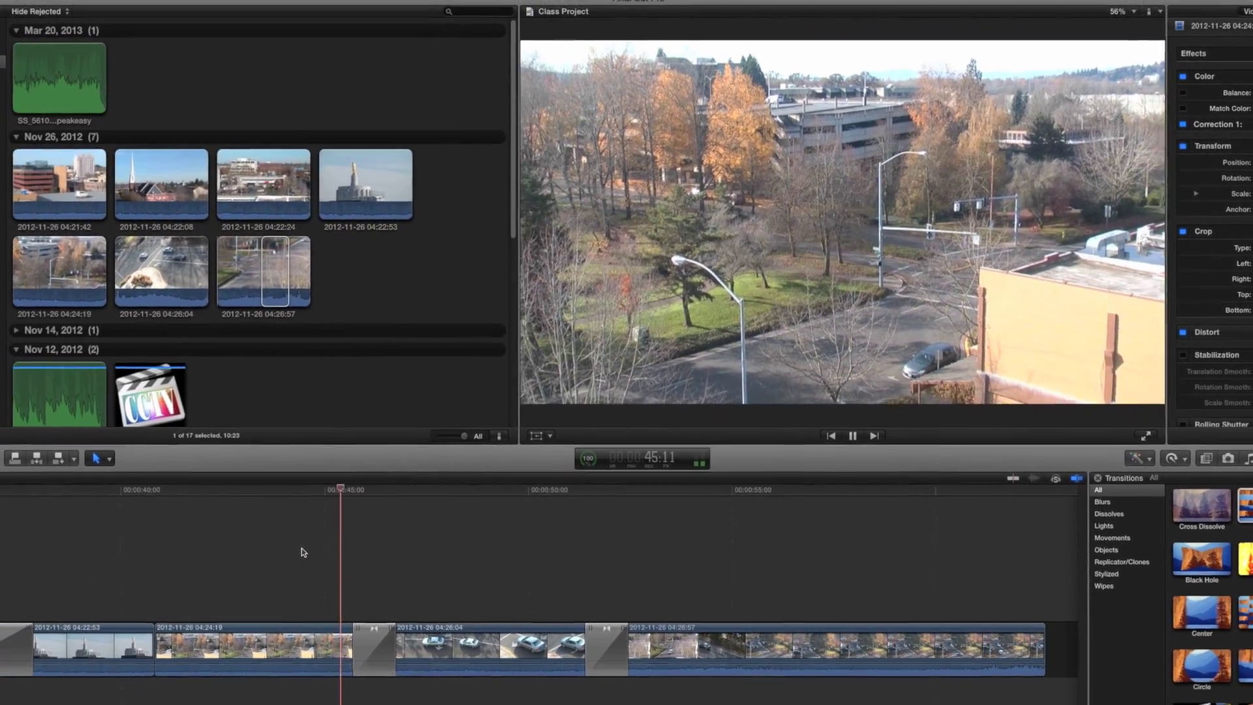
pyautogui.press('space')
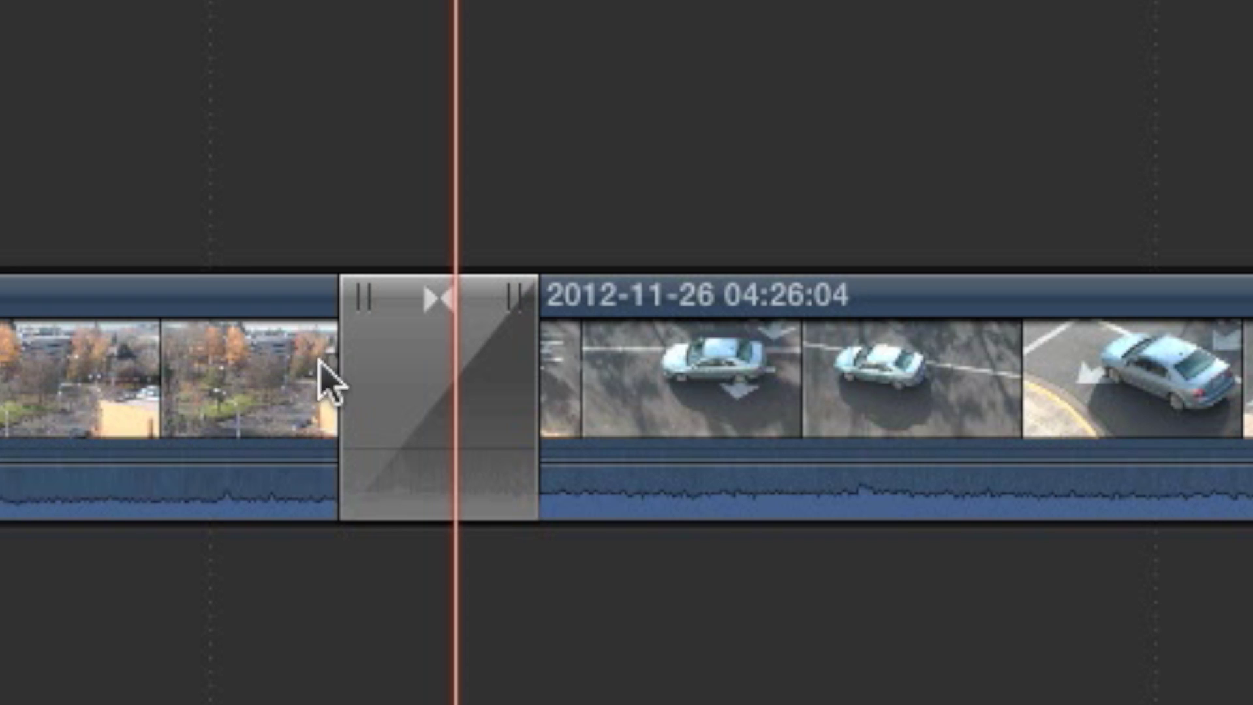
# - Set the Band transition to Vertical with more bands, then reset it to Horizontal, 6 bands
pyautogui.click(481, 401)
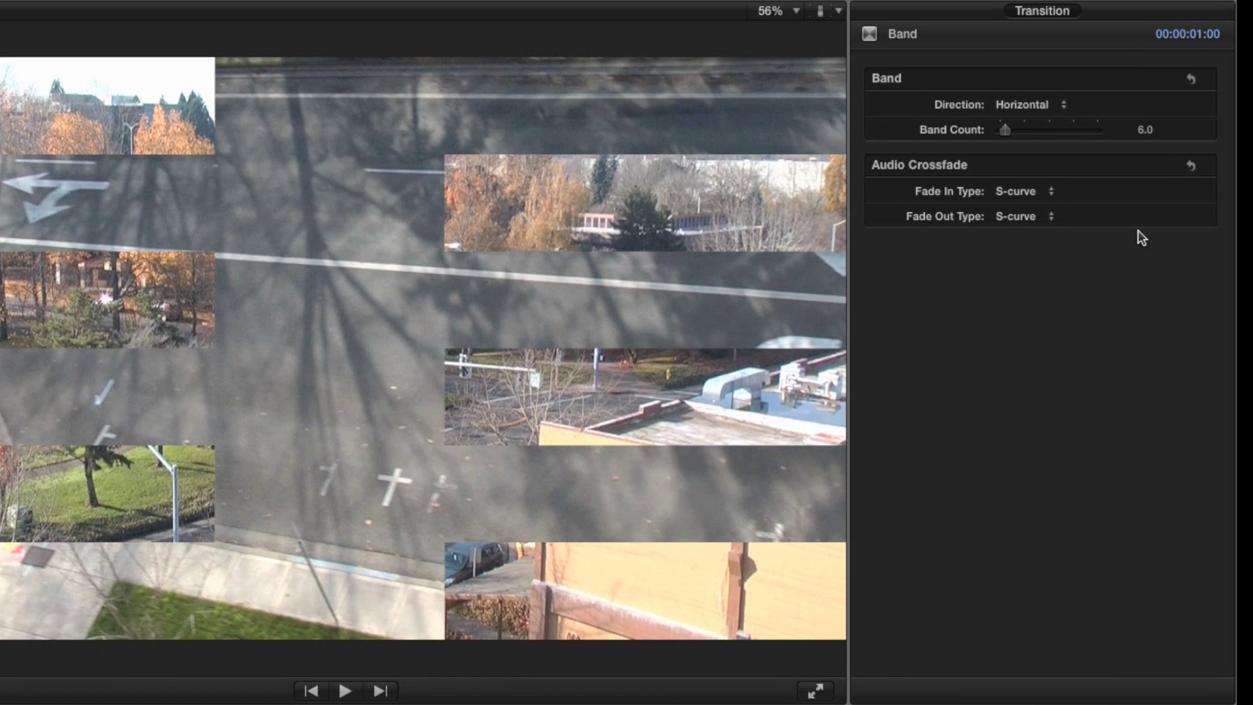
pyautogui.moveTo(1069, 75)
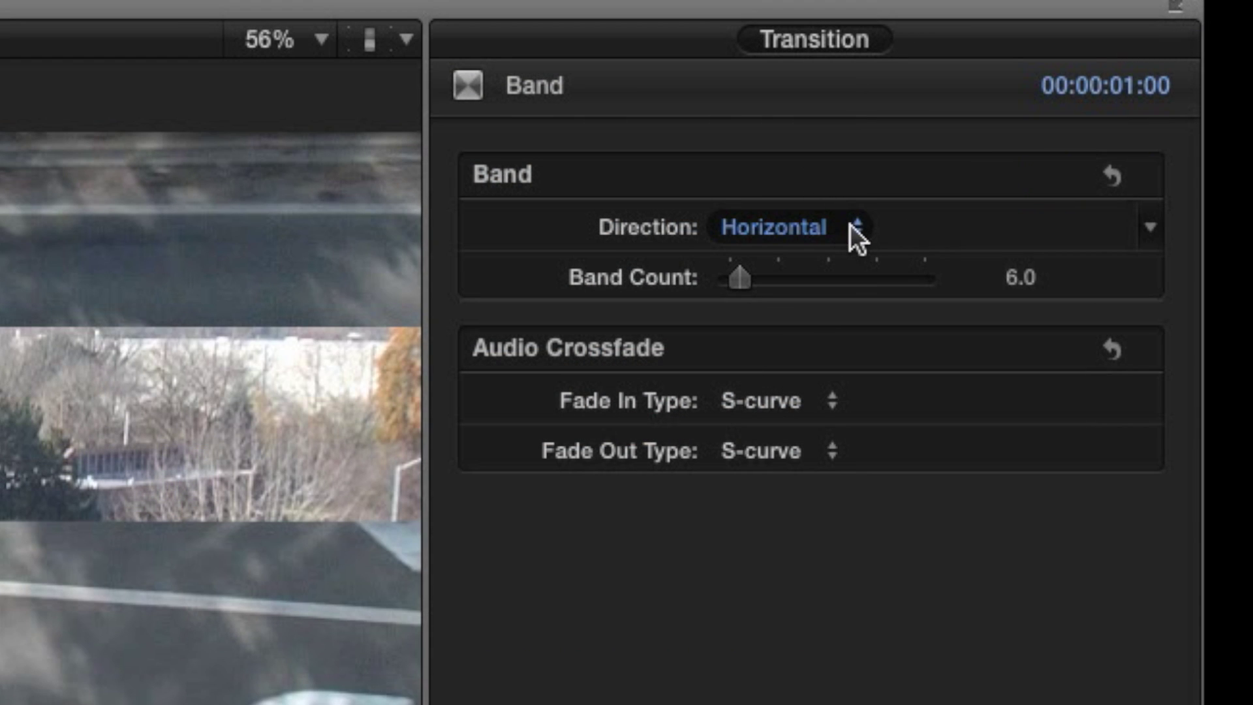
pyautogui.click(854, 227)
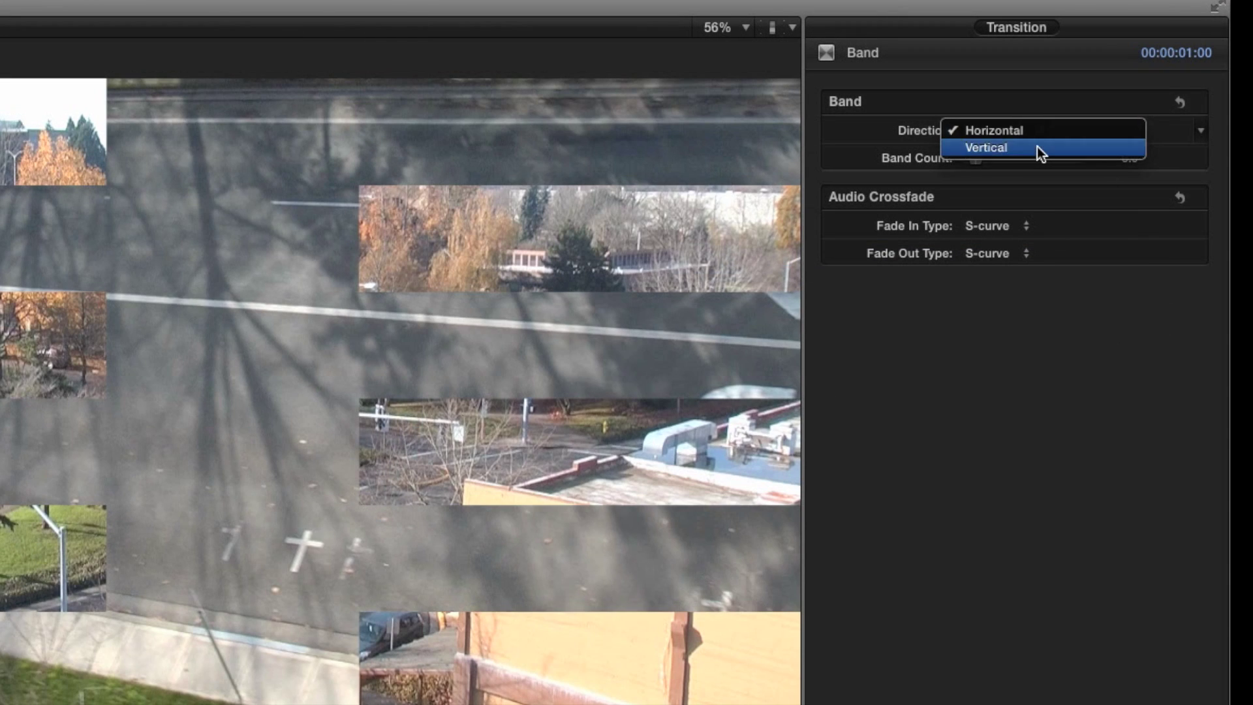
pyautogui.click(851, 257)
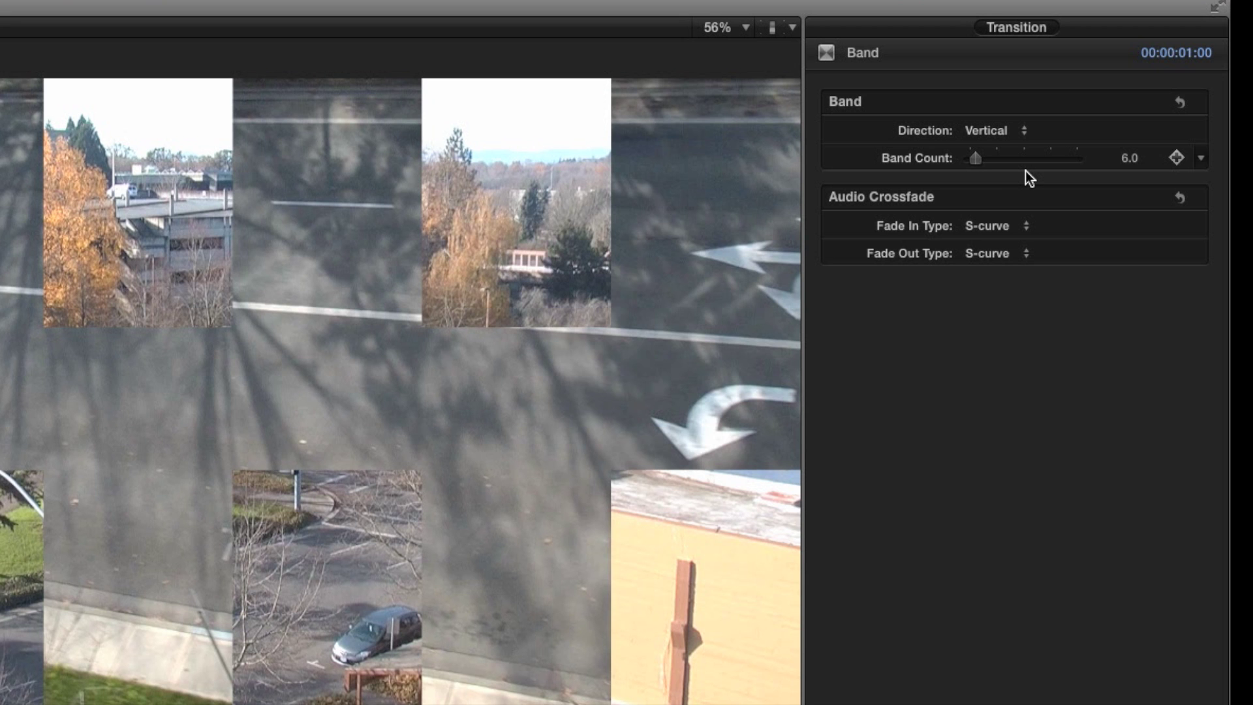
pyautogui.moveTo(977, 159); pyautogui.dragTo(995, 163)
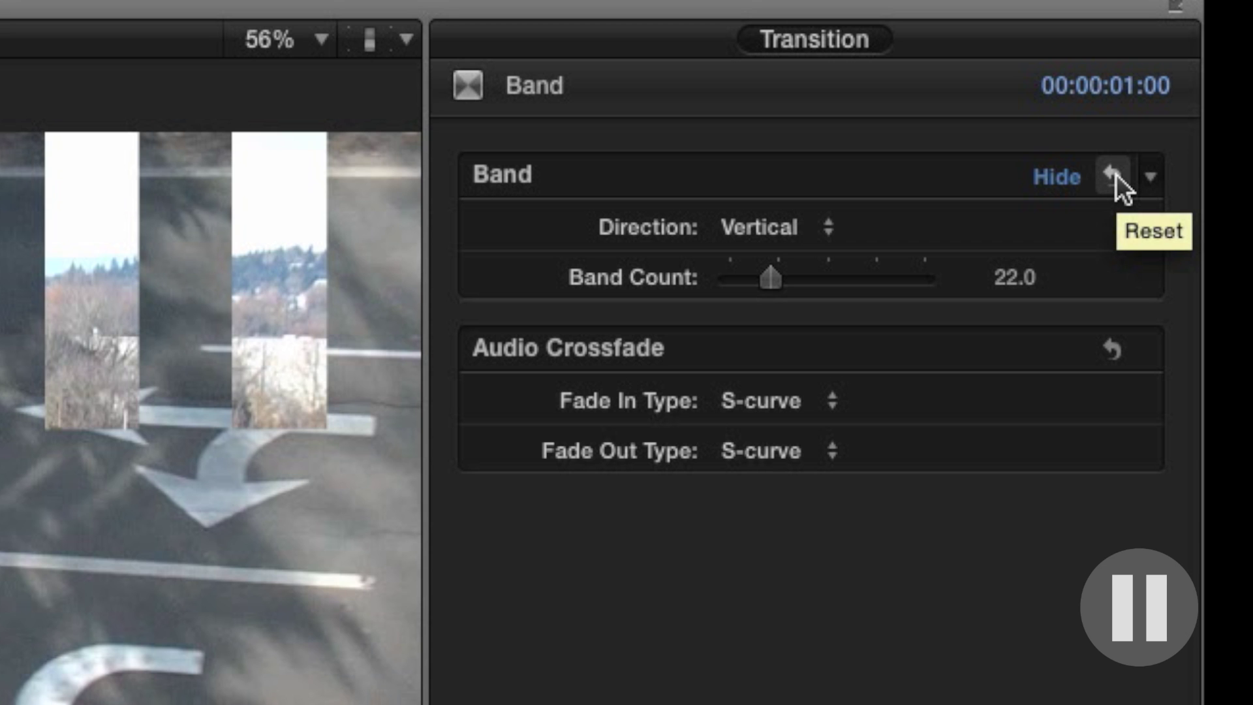
pyautogui.click(1116, 174)
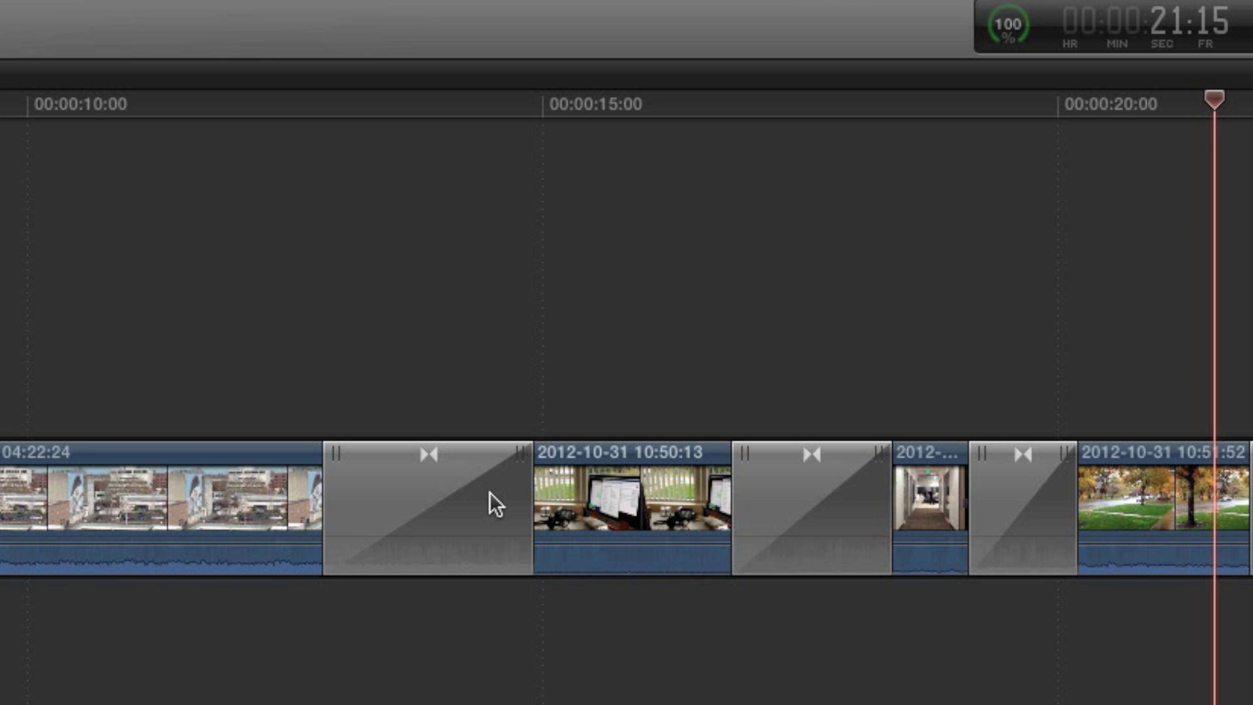
pyautogui.click(199, 320)
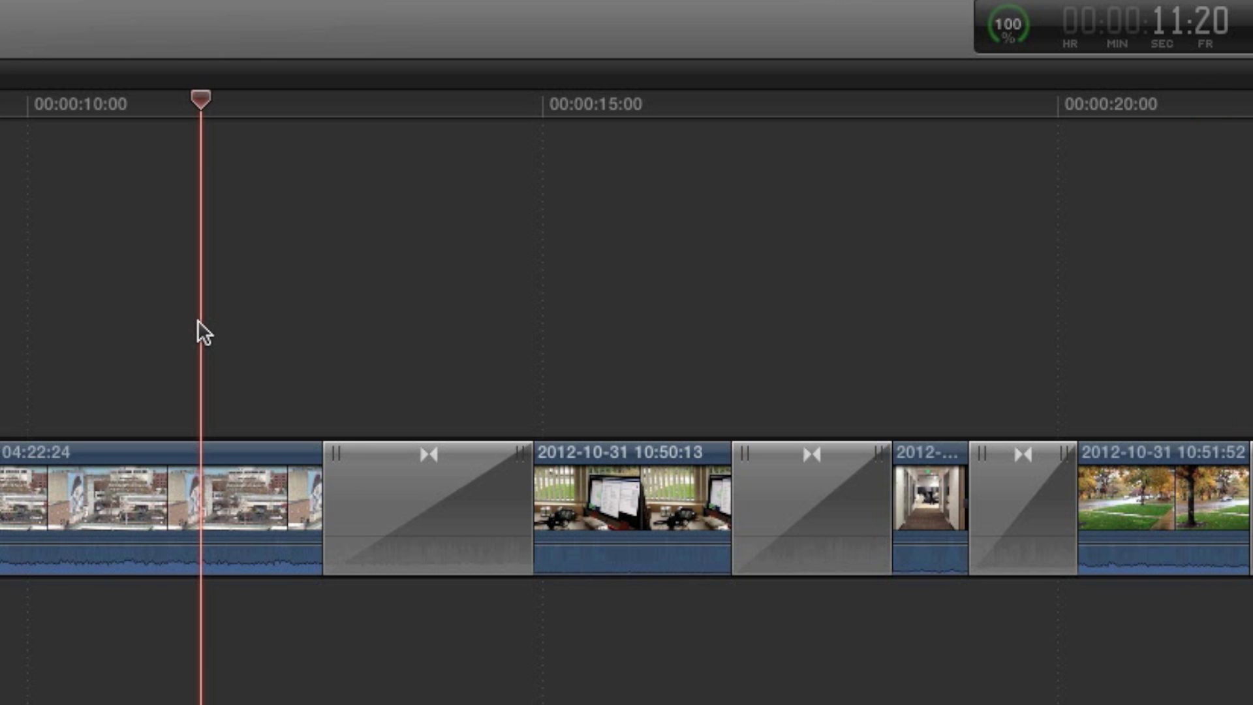
pyautogui.press('space')
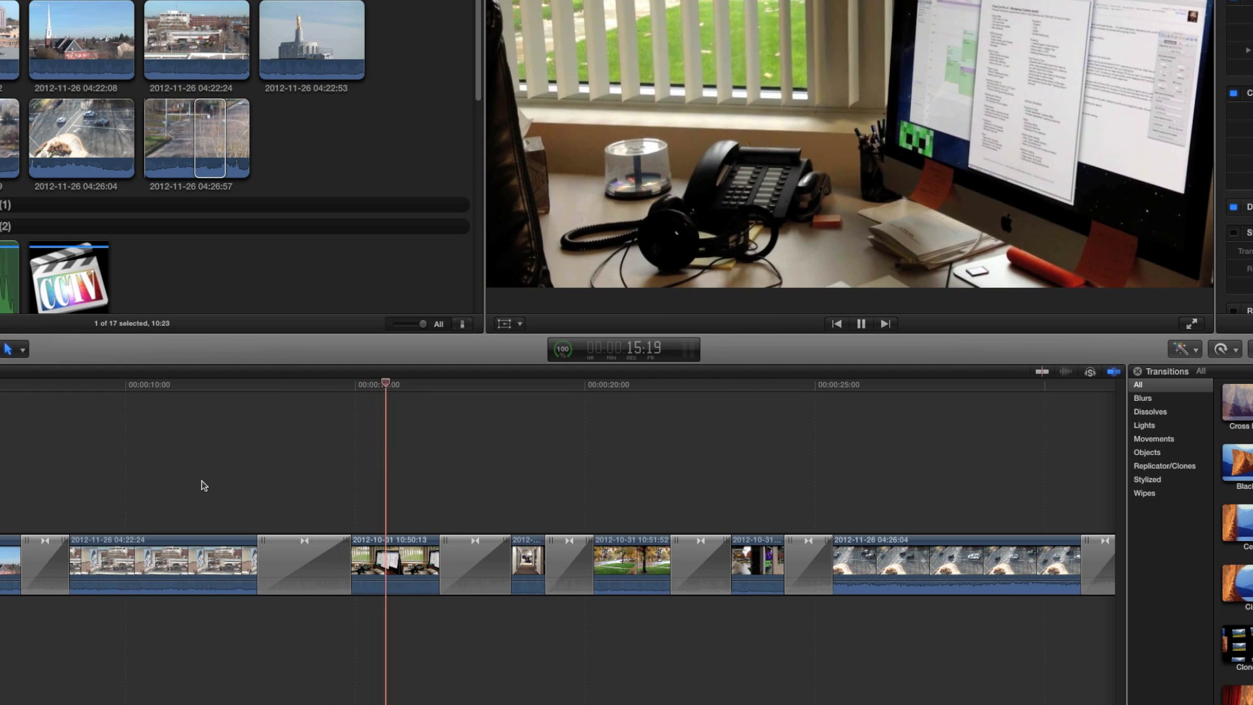
pyautogui.press('space')
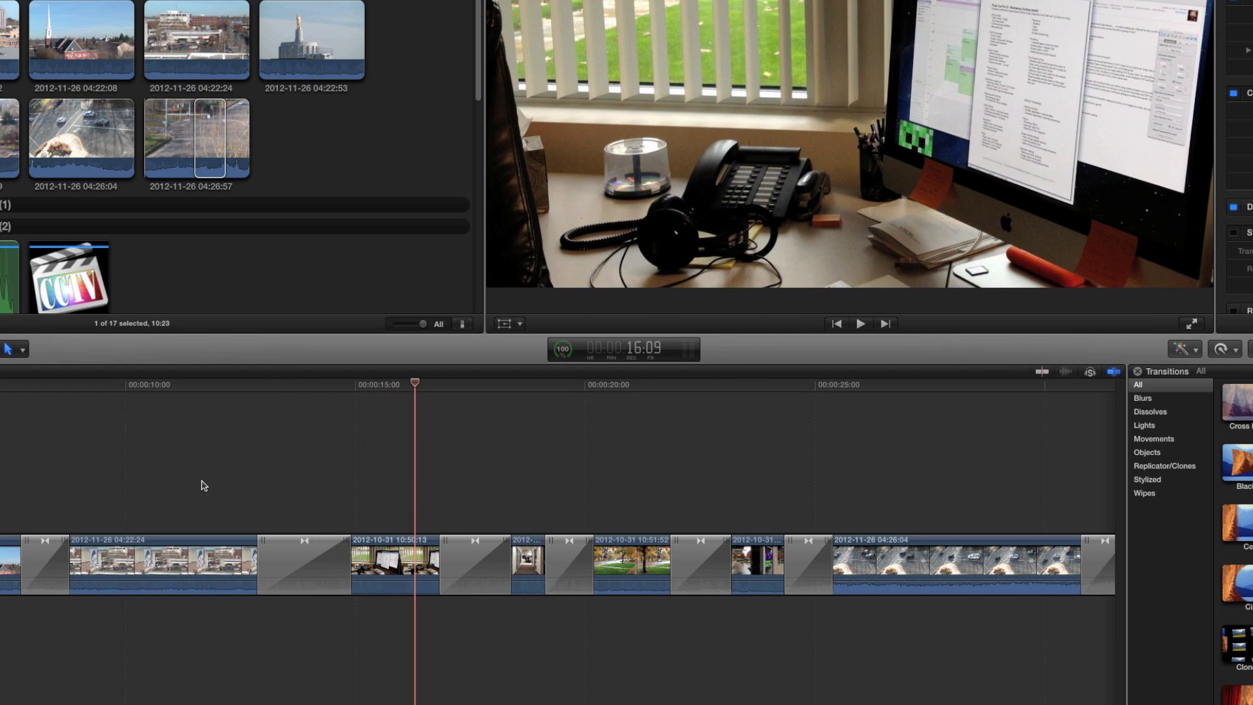